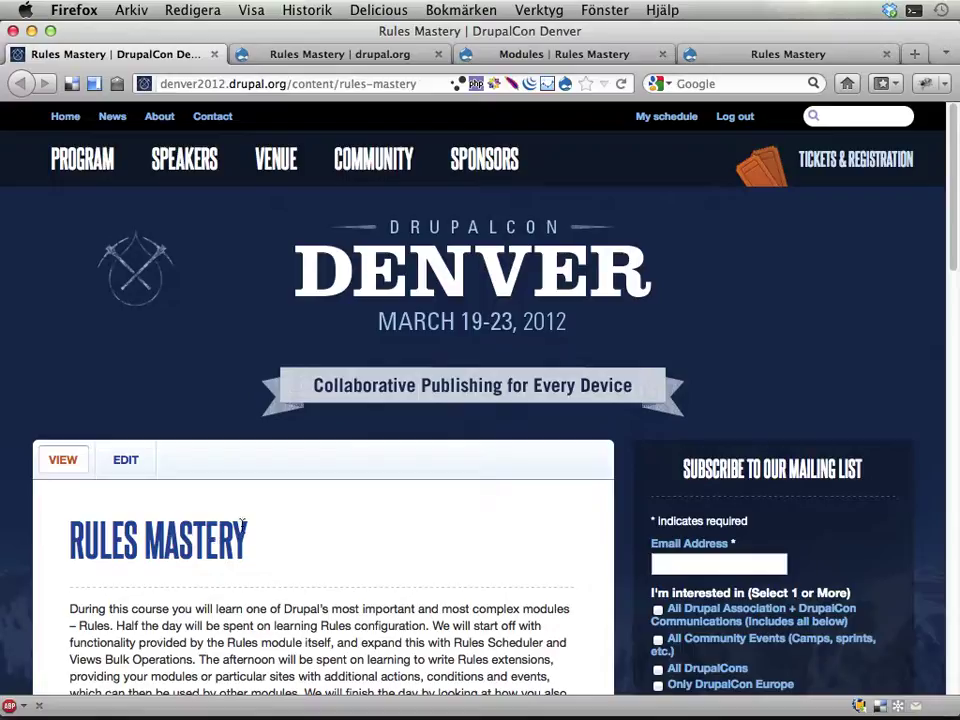
Glance at the drupal.org Git instructions, then go to the local Rules Mastery site's front page.
click(310, 55)
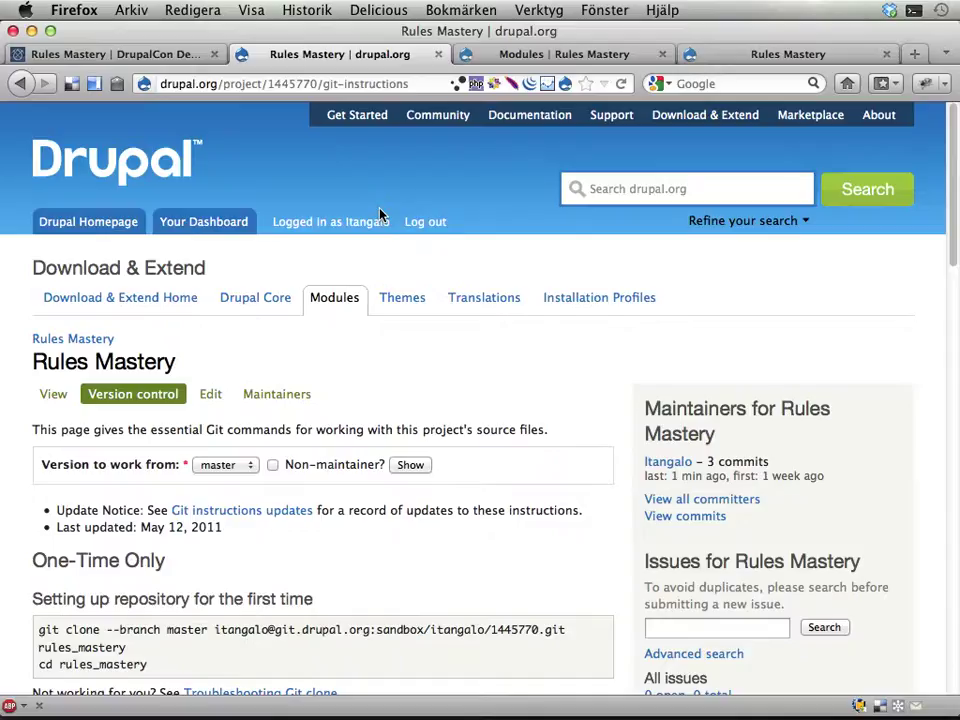
click(794, 55)
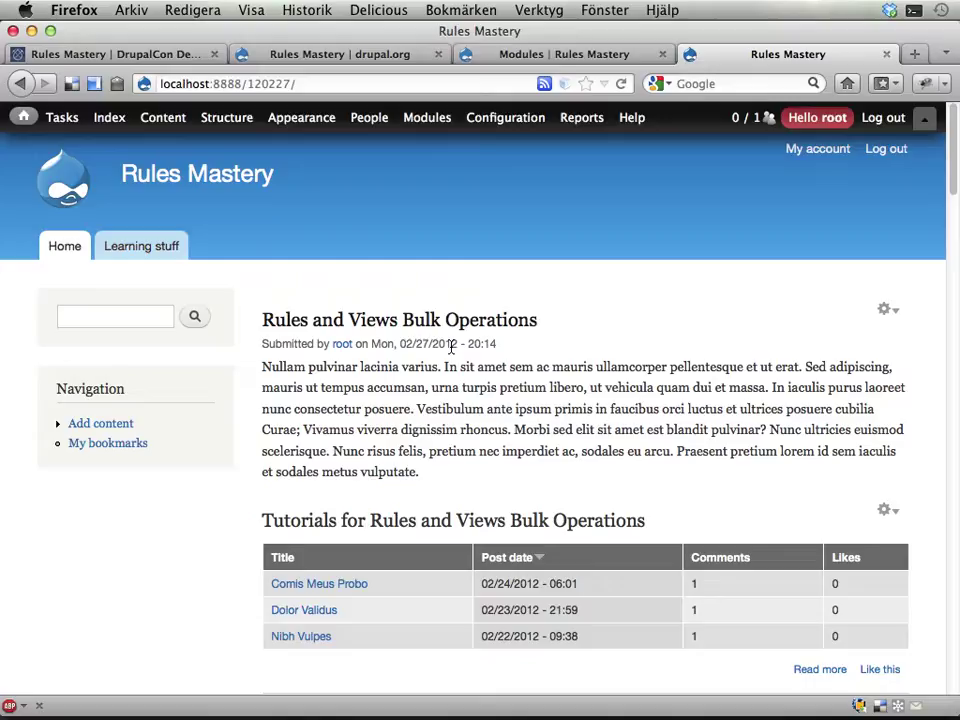
Go back to drupal.org and open the Rules Mastery sandbox project's overview page.
click(365, 55)
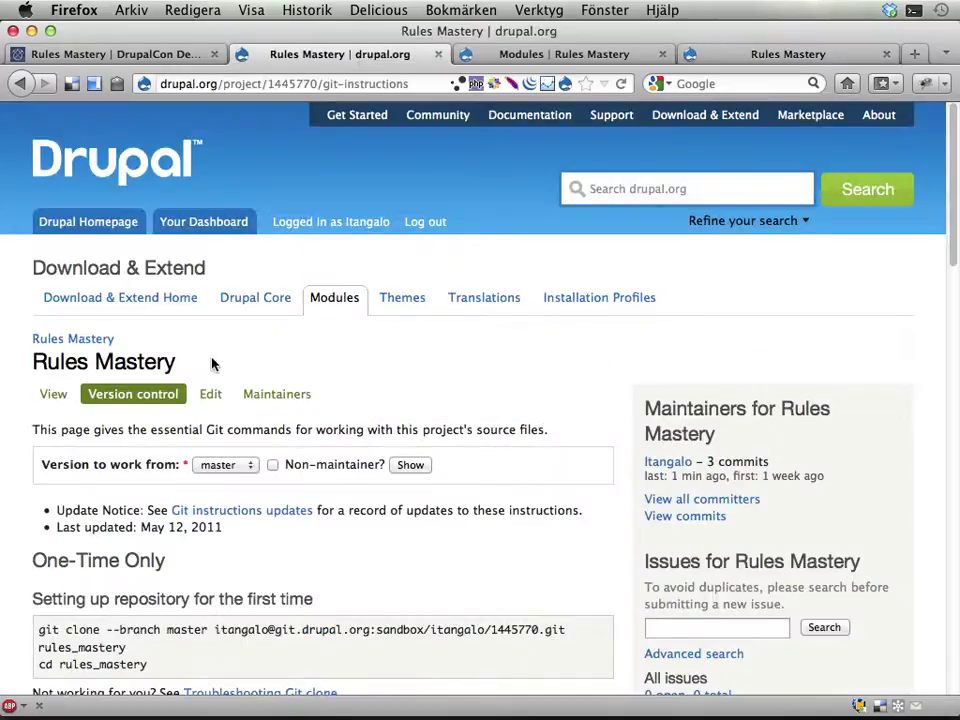
click(53, 396)
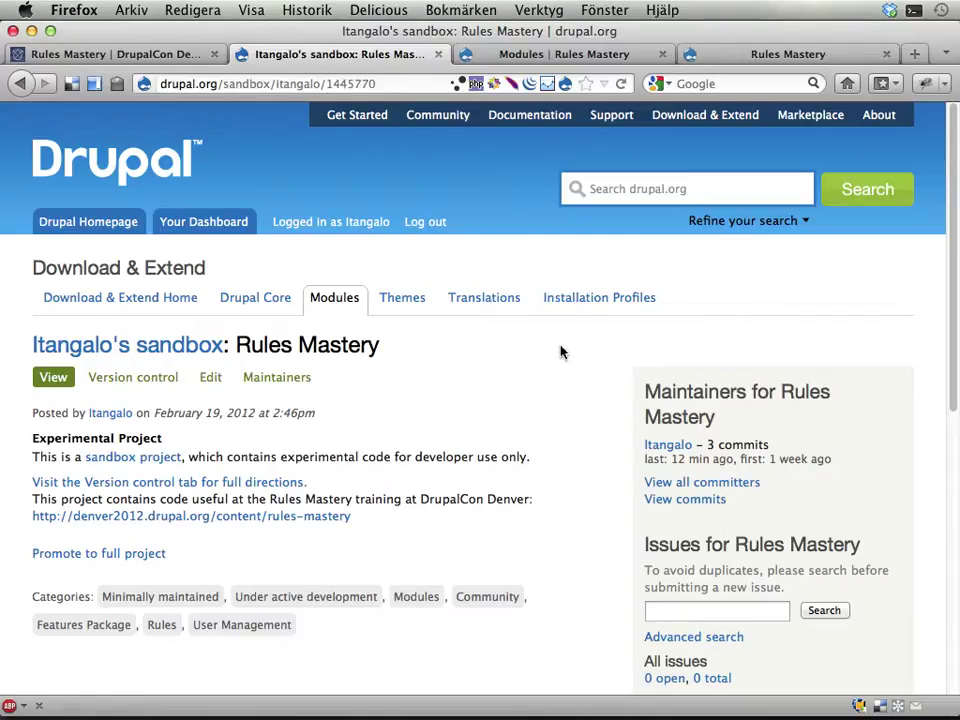
click(672, 190)
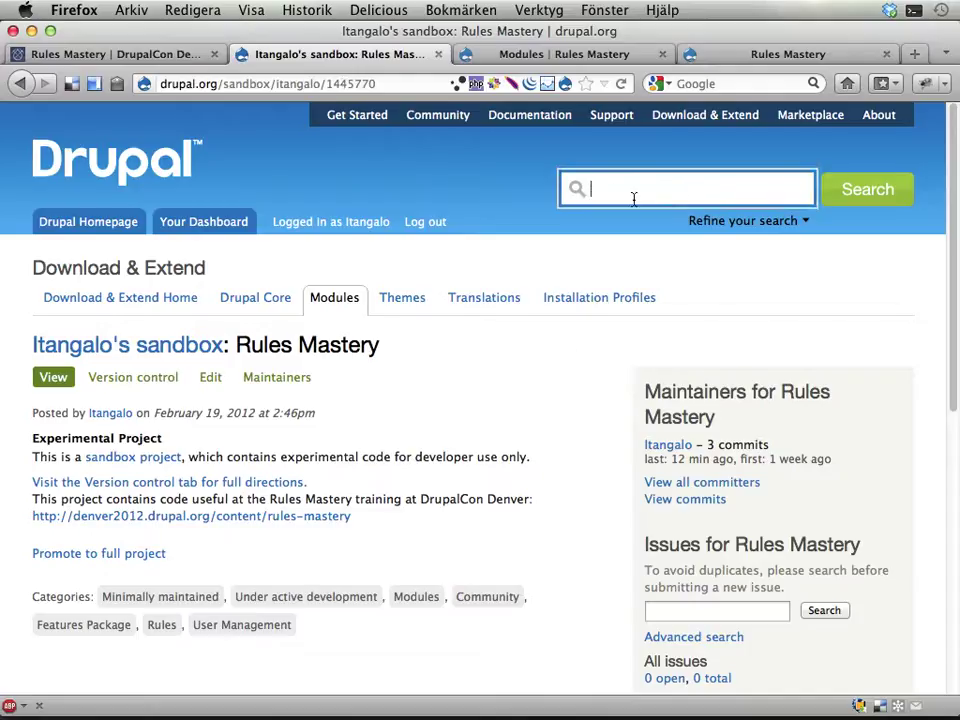
Read through the project's Git clone commands, then switch to the local site's Modules list.
click(148, 388)
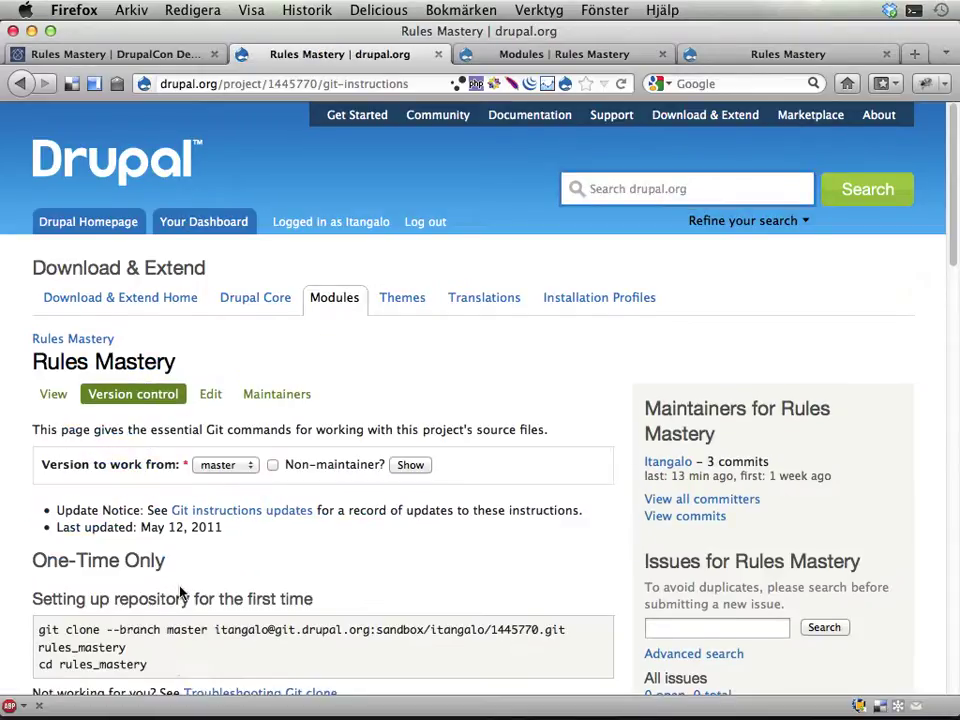
scroll(184, 594, down, 3)
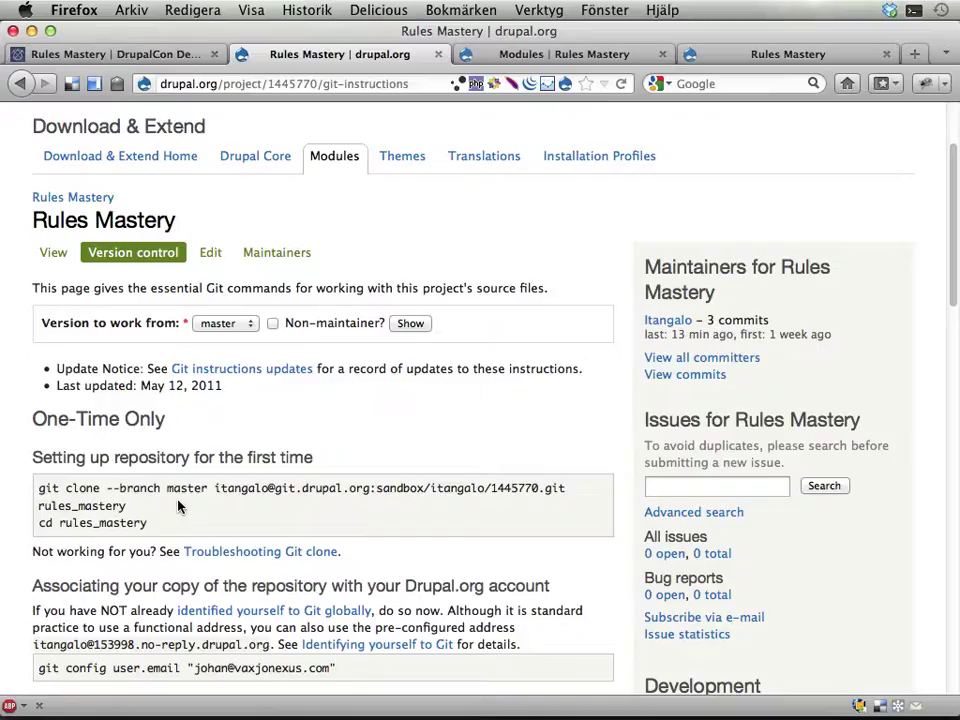
scroll(178, 507, up, 5)
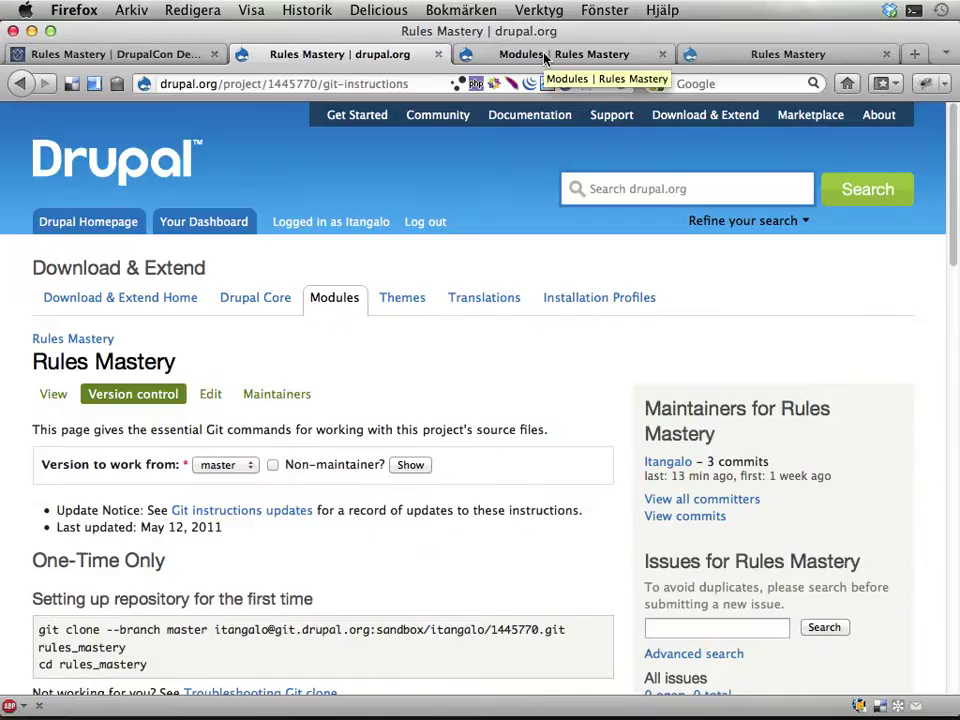
click(545, 59)
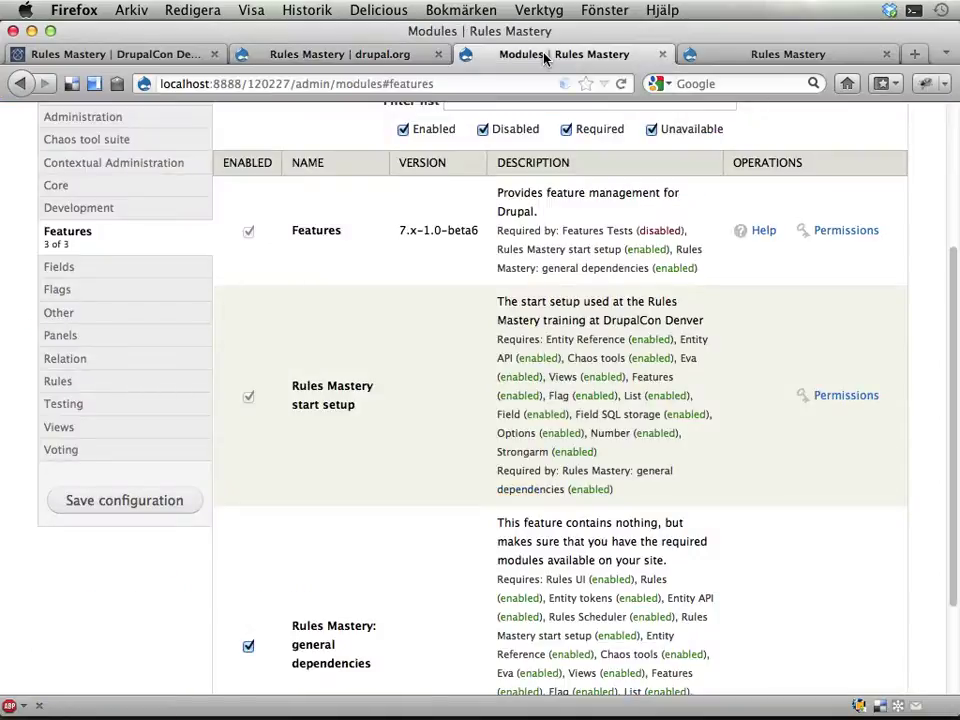
Highlight the 'Rules Mastery start setup' and 'Rules Mastery: general dependencies' features, then return to the local front page.
scroll(487, 227, down, 3)
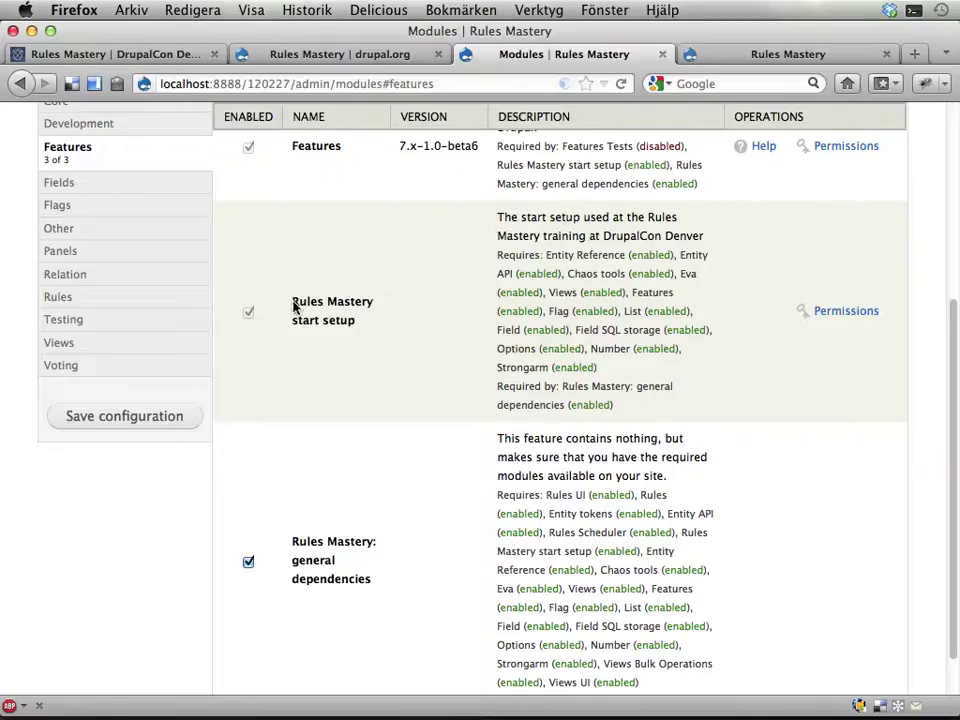
drag(291, 302, 350, 328)
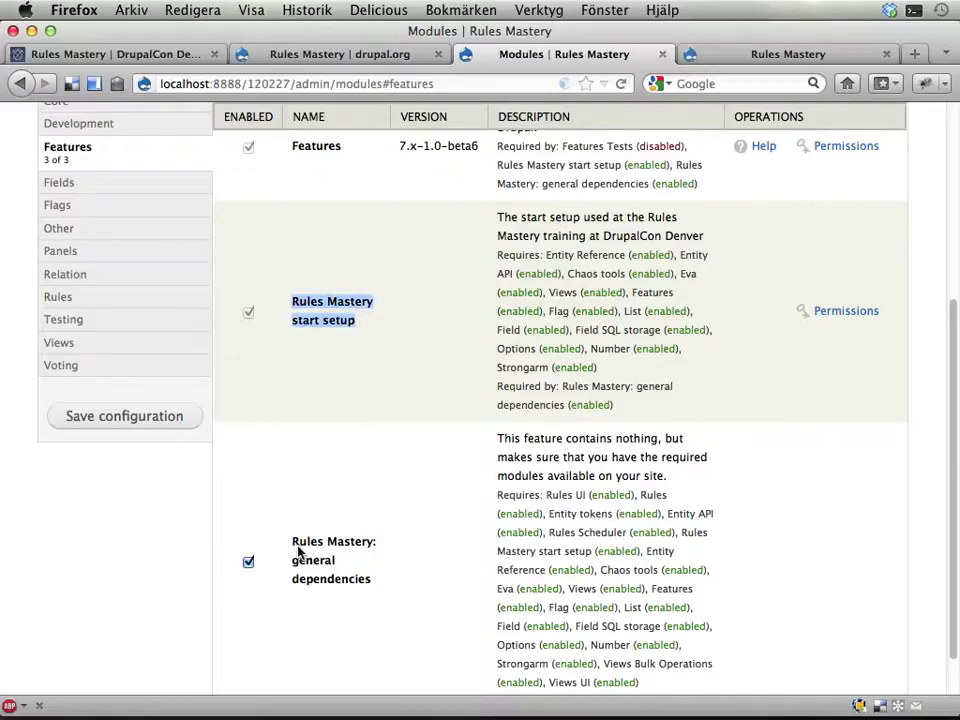
drag(295, 548, 381, 587)
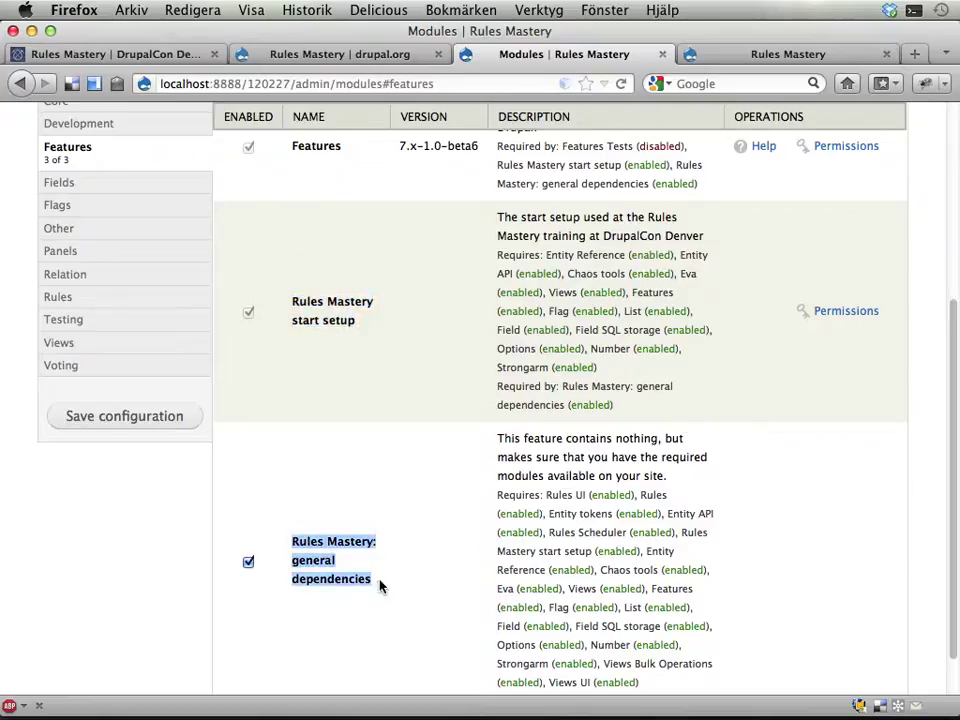
scroll(425, 579, down, 1)
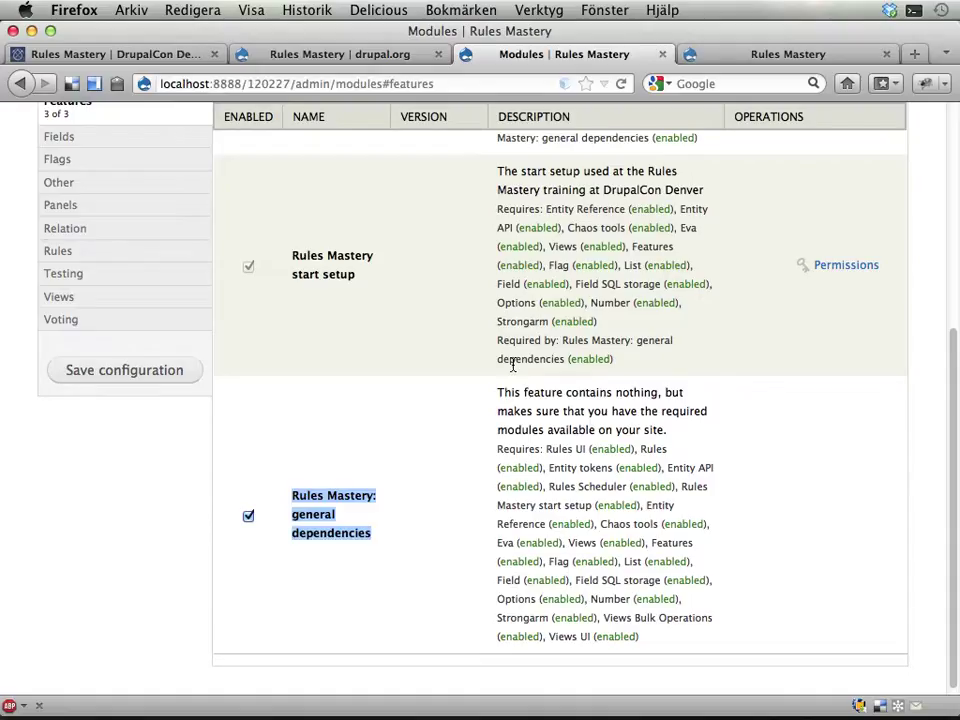
scroll(473, 355, up, 5)
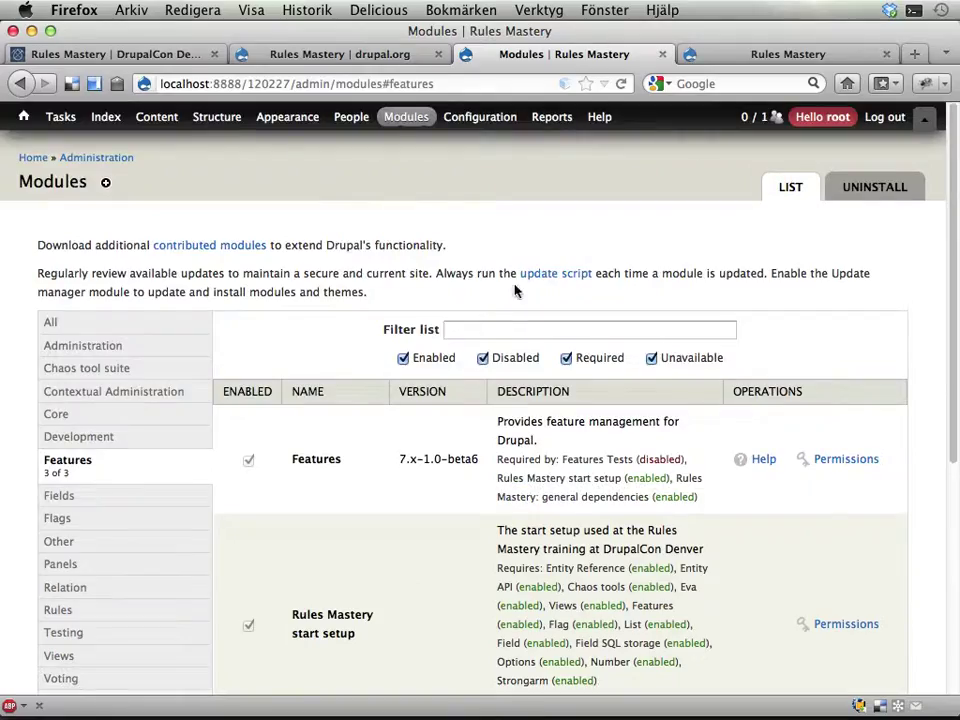
click(772, 55)
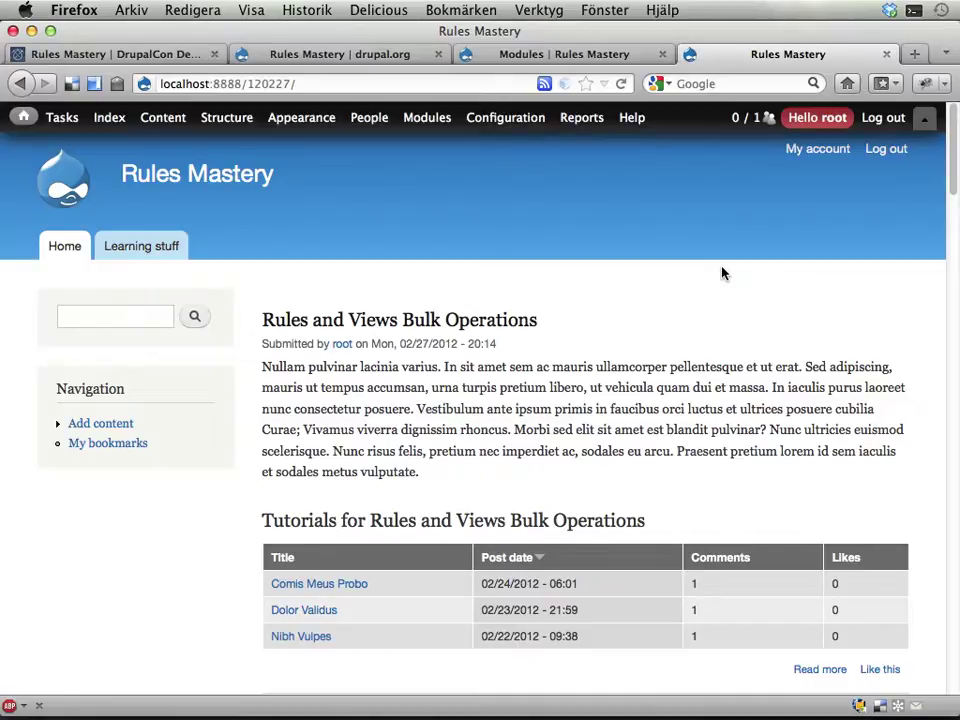
click(924, 118)
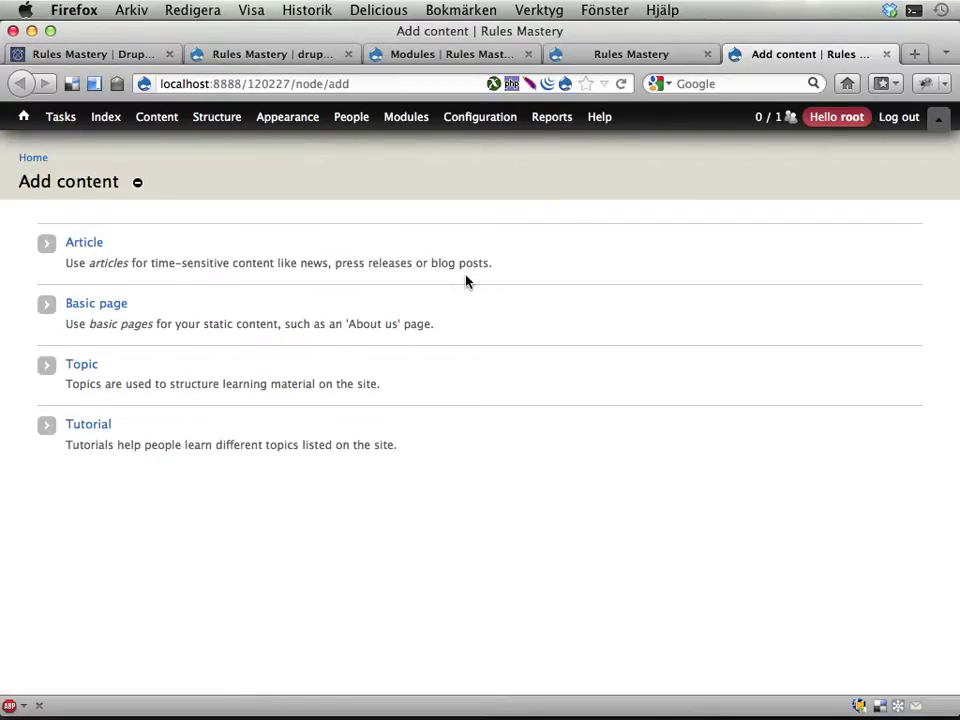
click(885, 55)
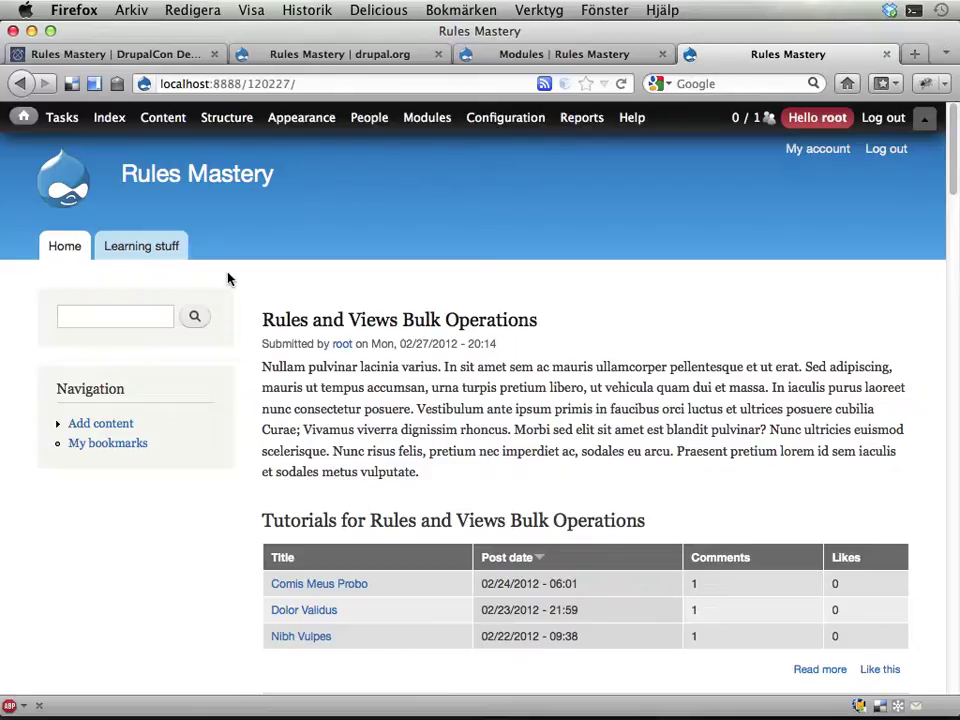
Browse Learning stuff to the Variables and fields topic and open its Aliquam Velit Volutpat tutorial.
click(133, 248)
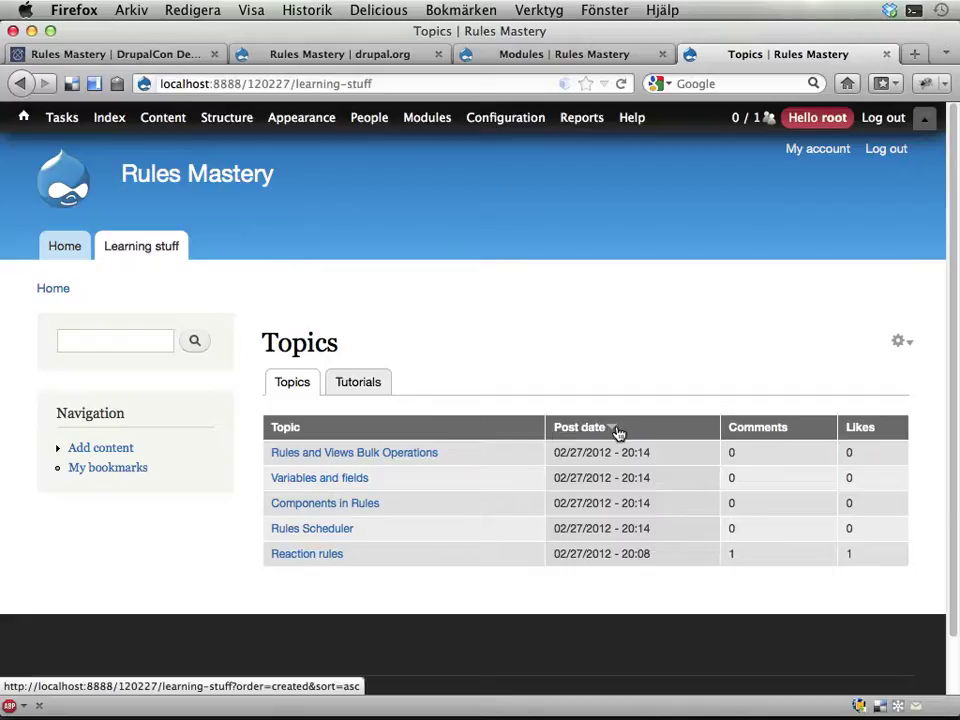
click(333, 487)
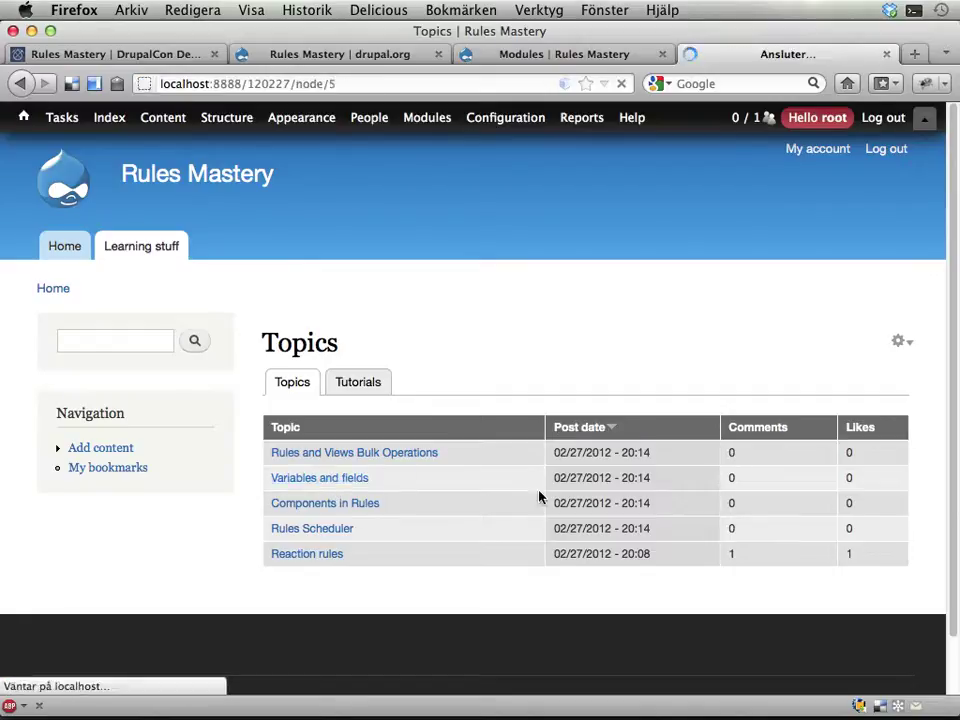
scroll(478, 502, down, 1)
scroll(478, 503, down, 5)
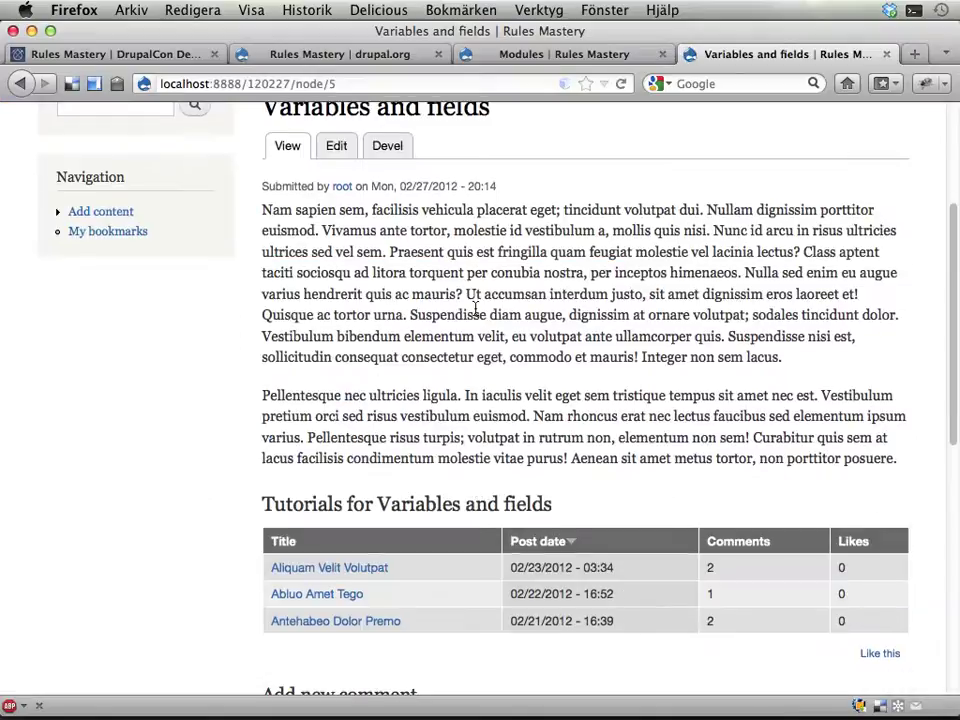
scroll(480, 366, down, 5)
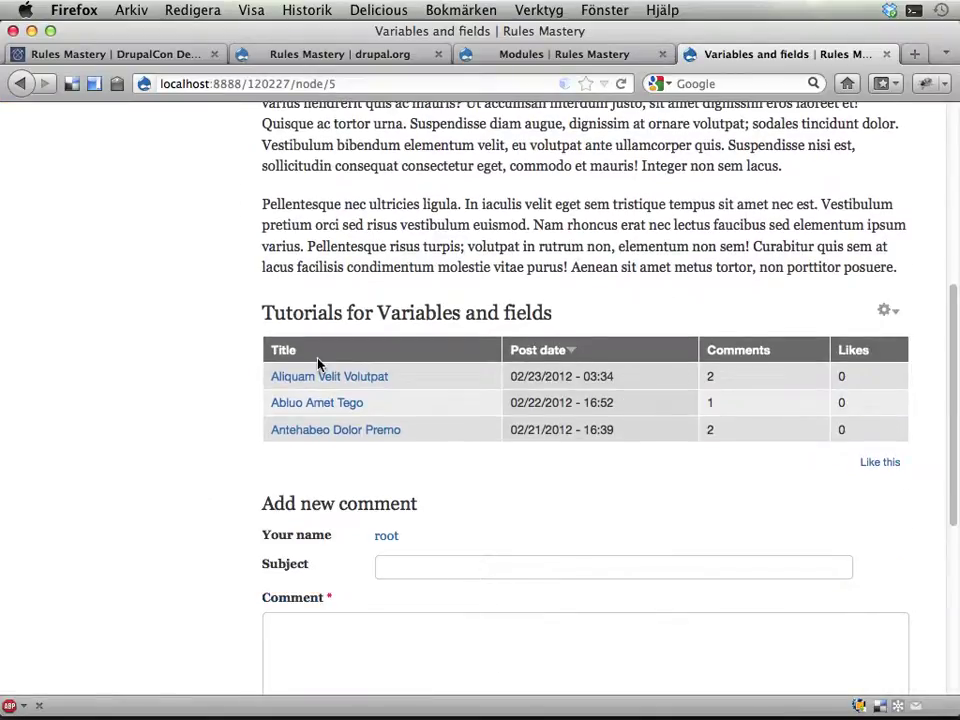
click(327, 380)
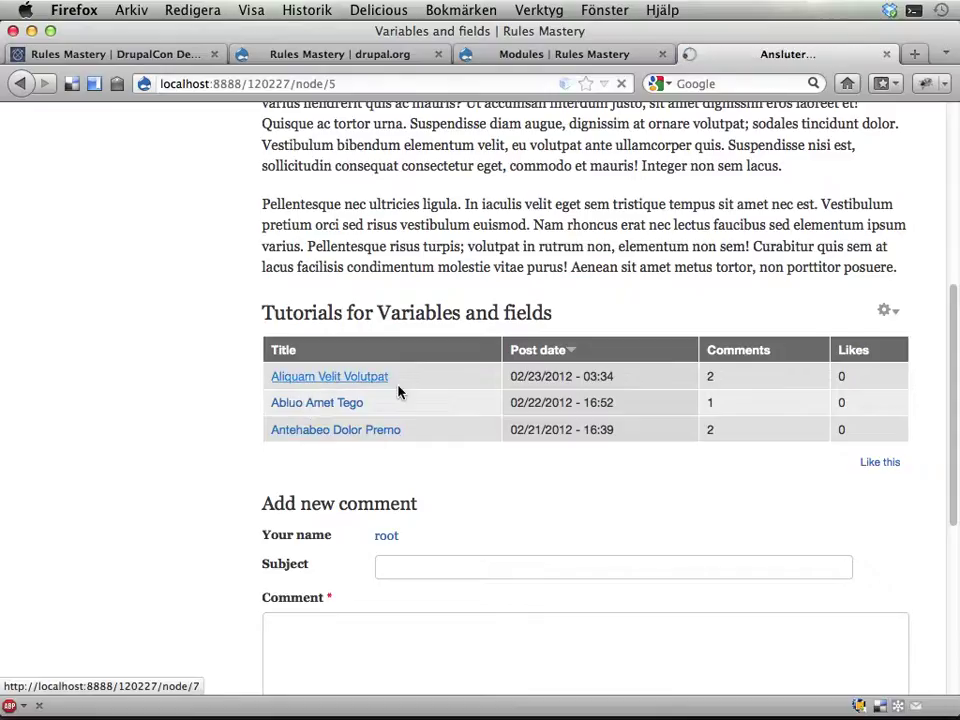
Check the tutorial's Difficulty: Medium and its comments, then go back to the Topic tutorials list.
scroll(439, 407, down, 3)
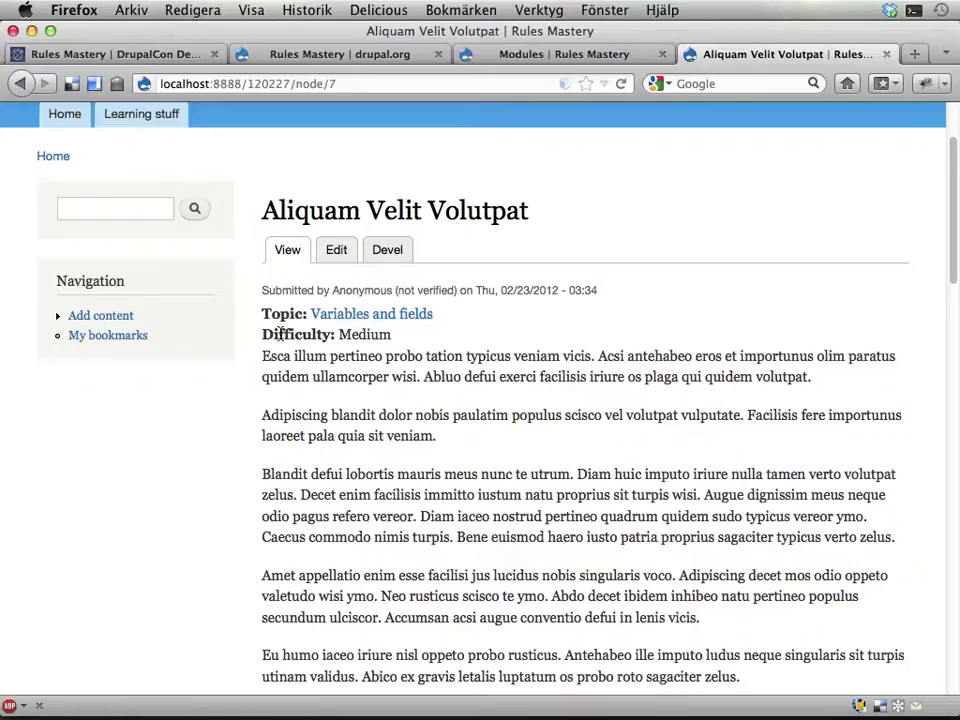
drag(280, 333, 383, 342)
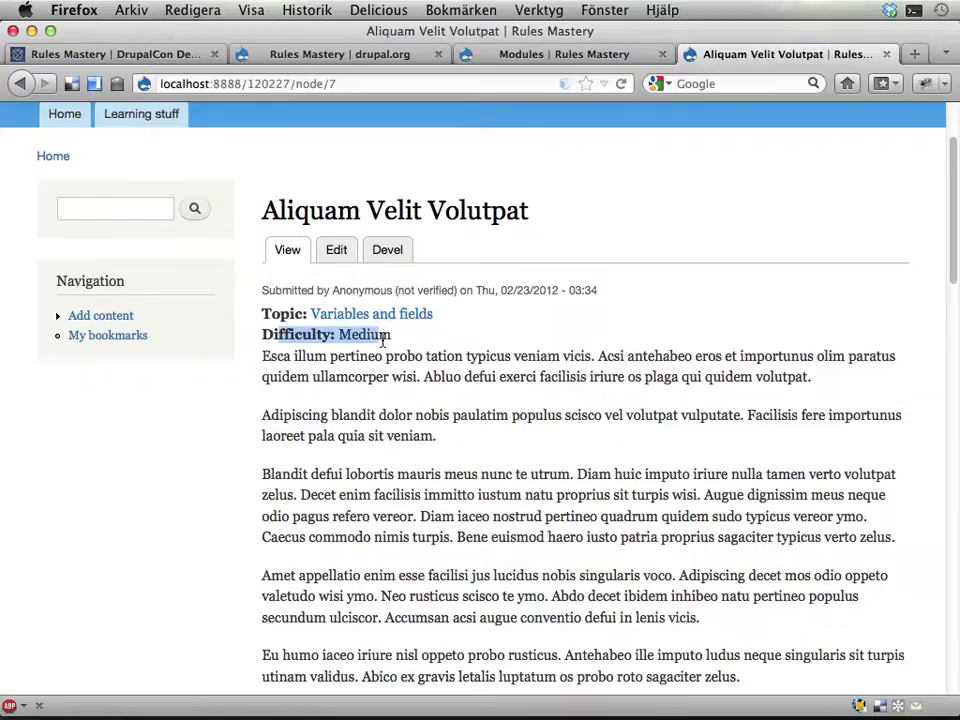
scroll(497, 371, down, 3)
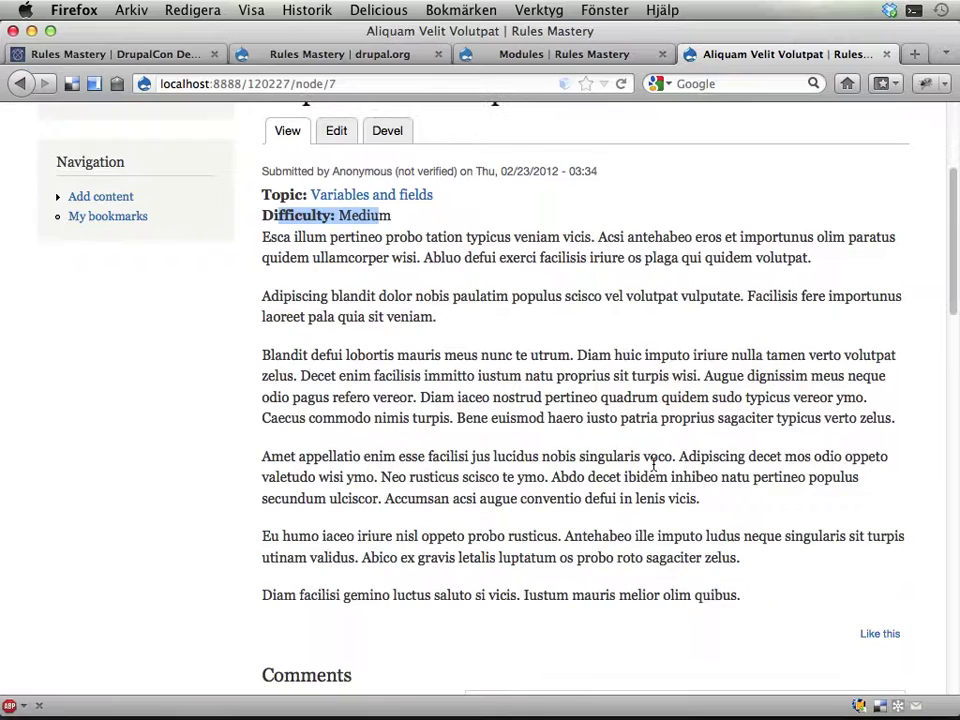
scroll(655, 463, down, 10)
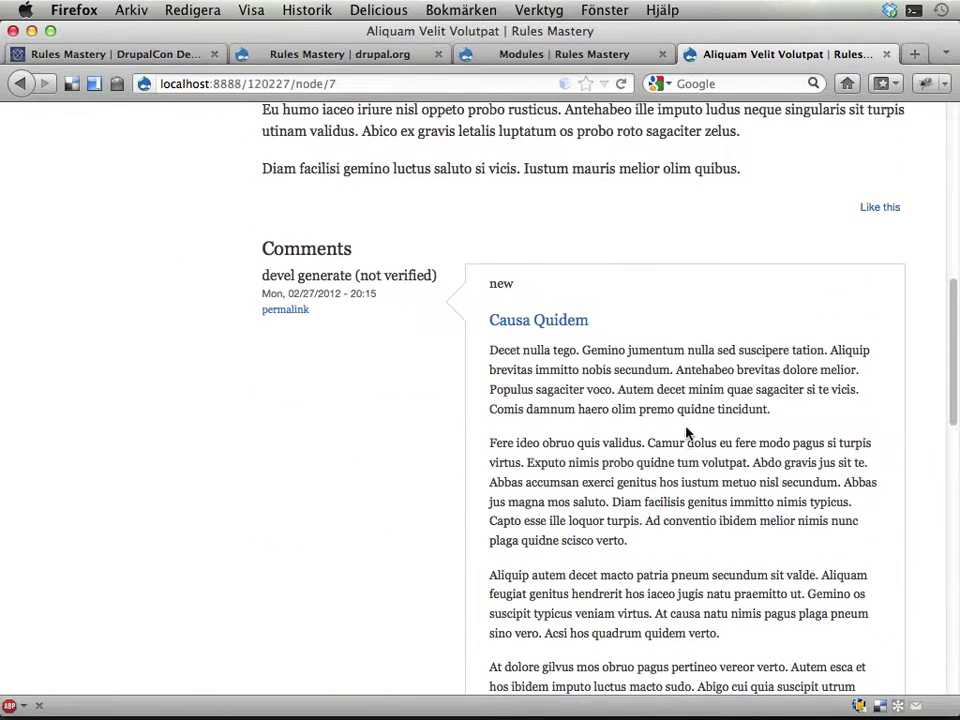
scroll(686, 432, up, 15)
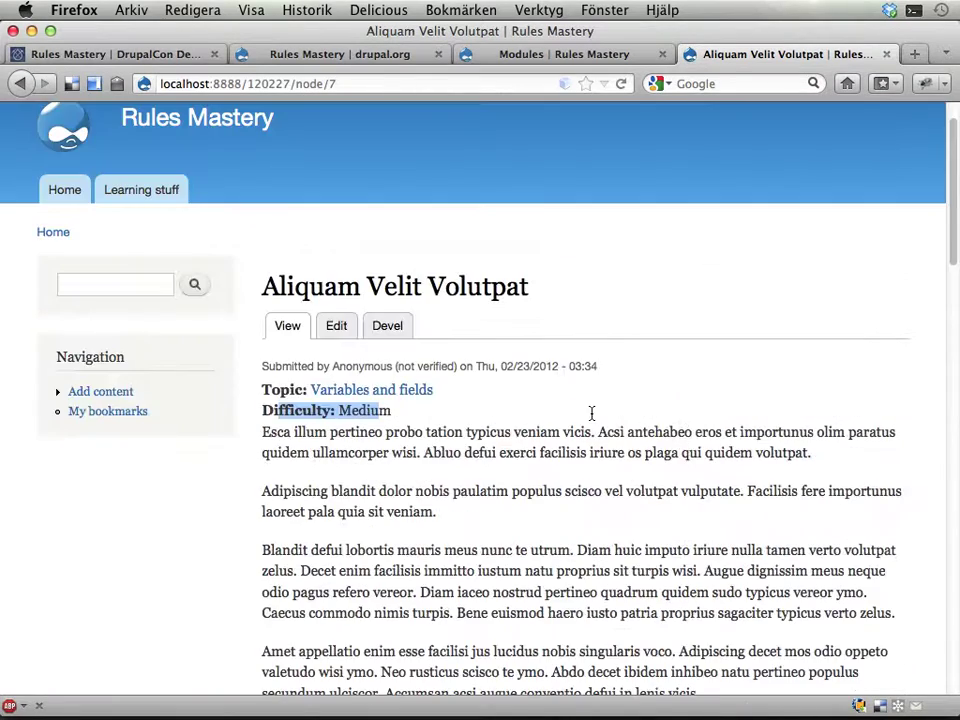
key(super+Left)
key(super+Left)
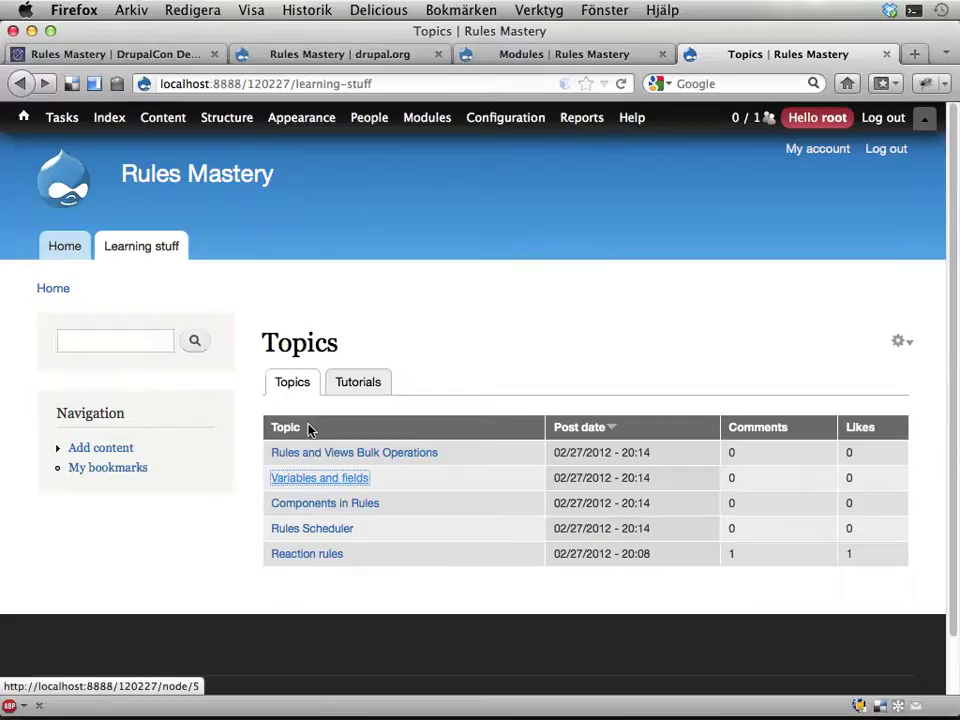
click(360, 385)
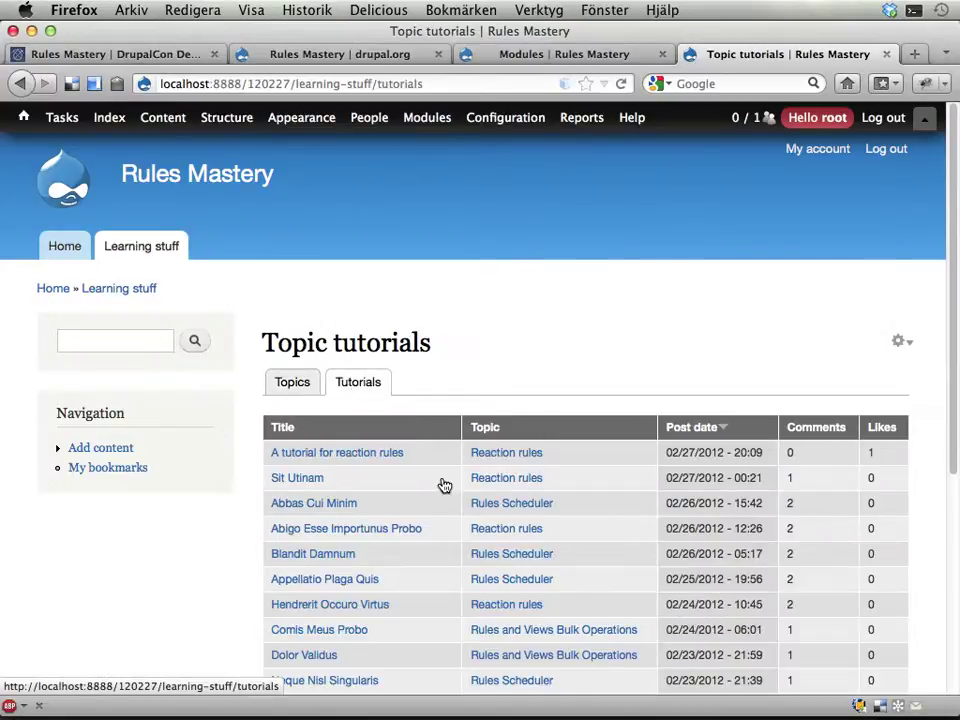
Scan the Topic tutorials table, then open the root account's profile showing 5 Drupal points.
scroll(445, 486, down, 5)
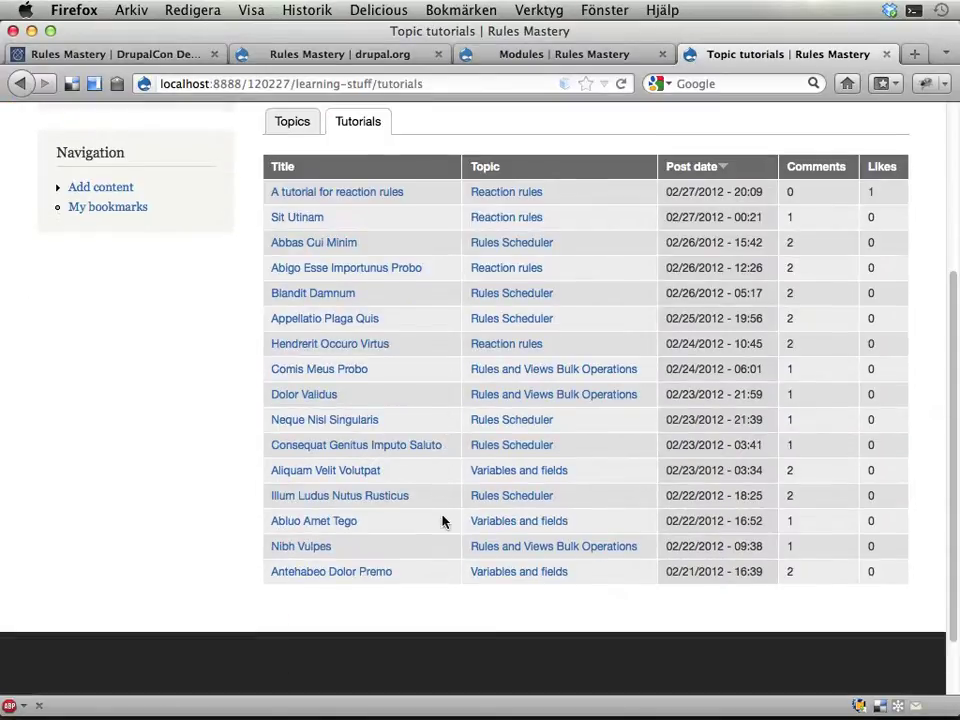
scroll(567, 530, up, 2)
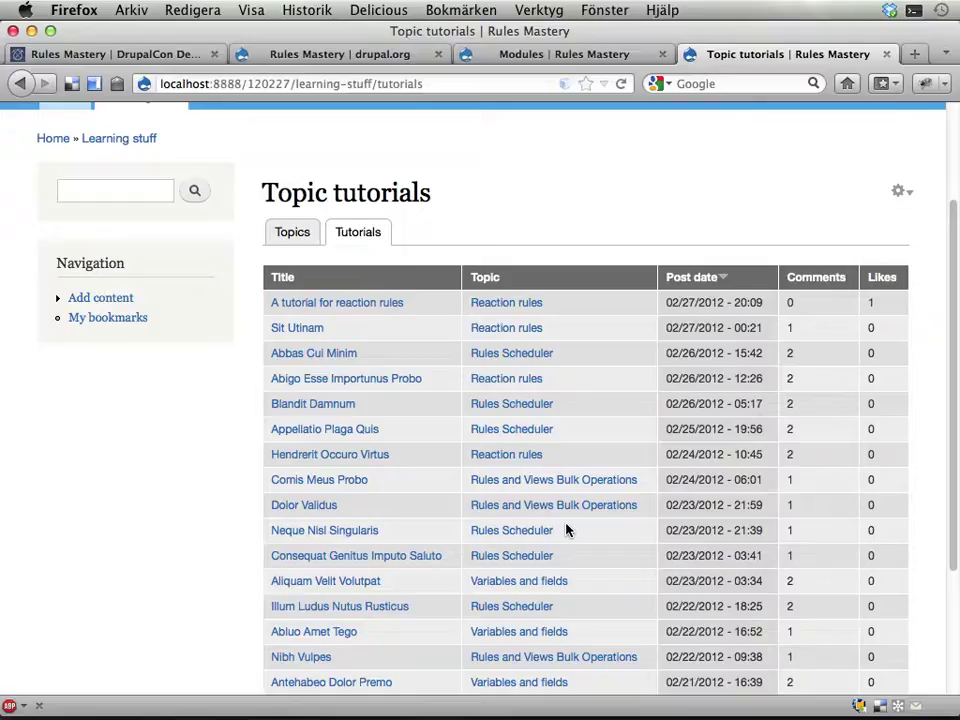
scroll(567, 530, up, 3)
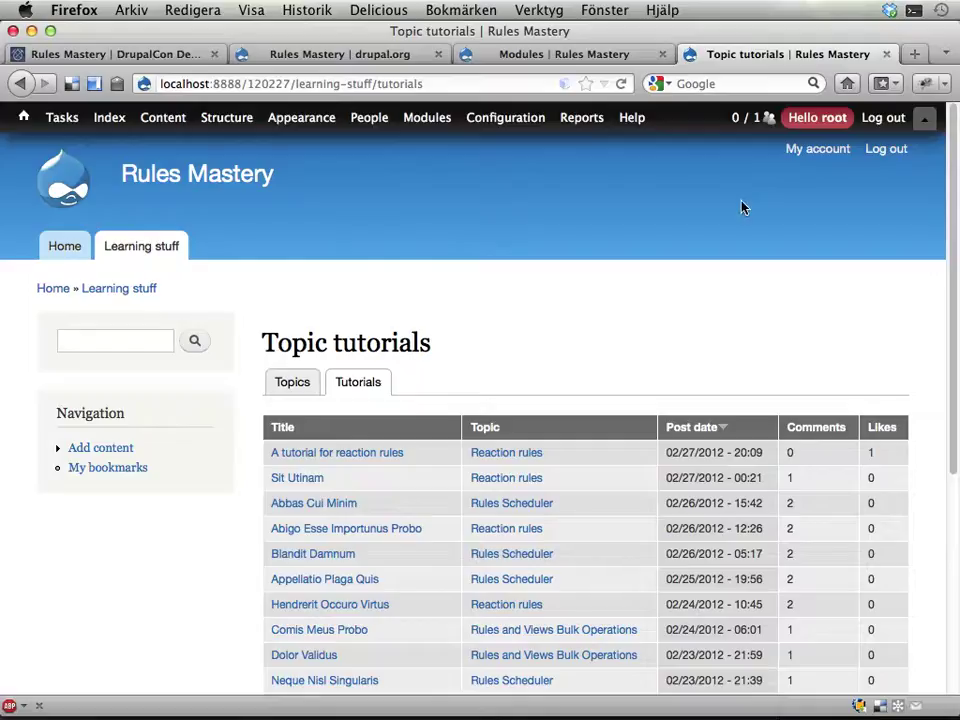
click(805, 120)
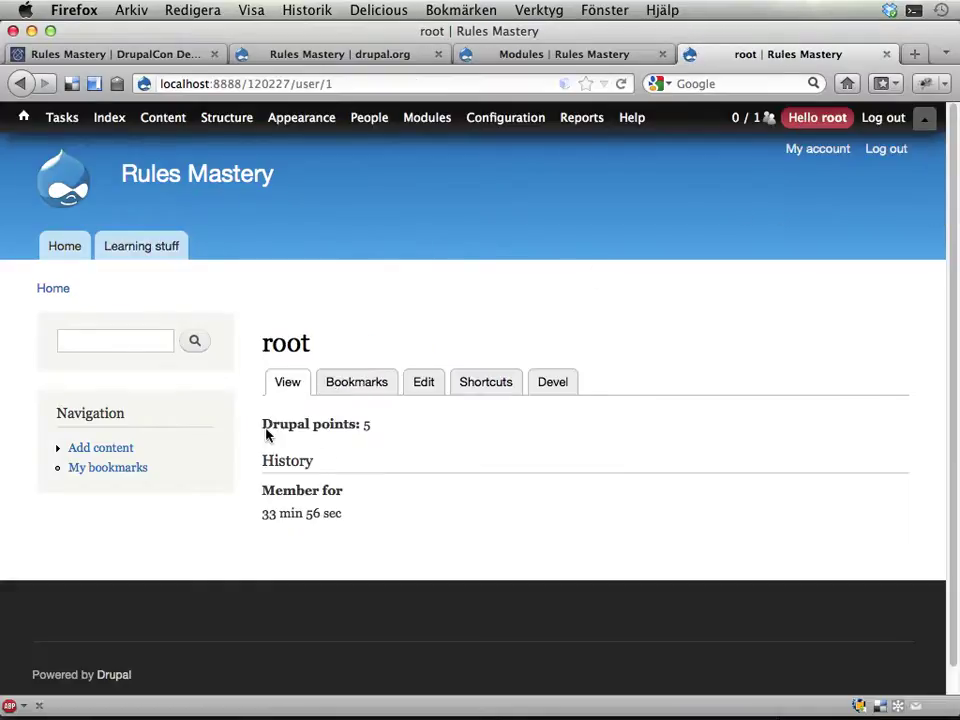
Note the Drupal points: 5 line, then filter the Permissions page for 'rules'.
triple_click(388, 424)
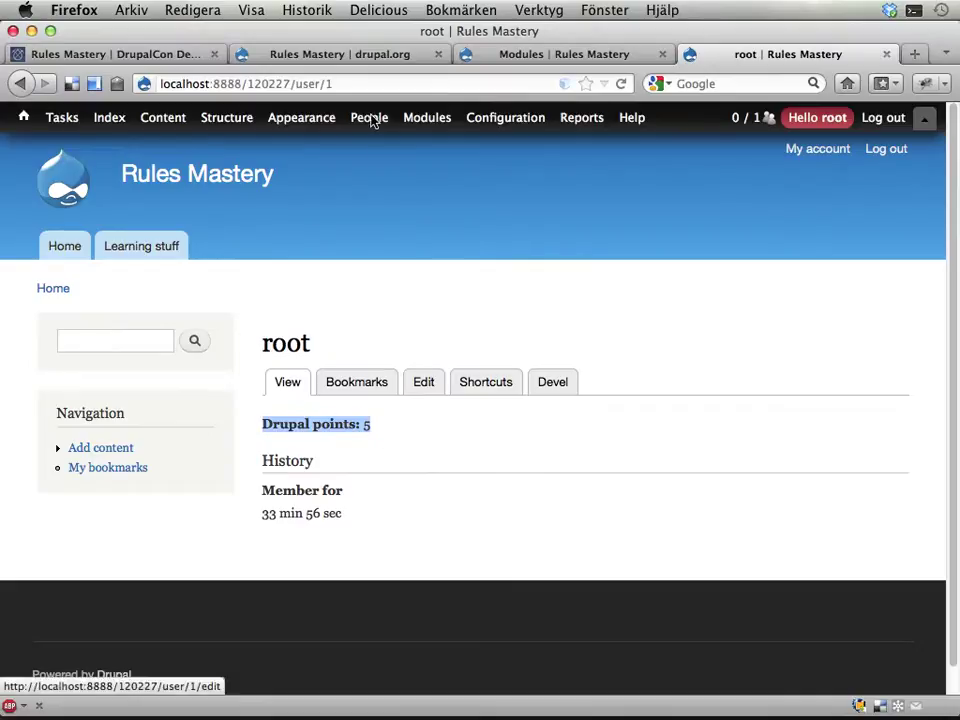
mouse_move(369, 117)
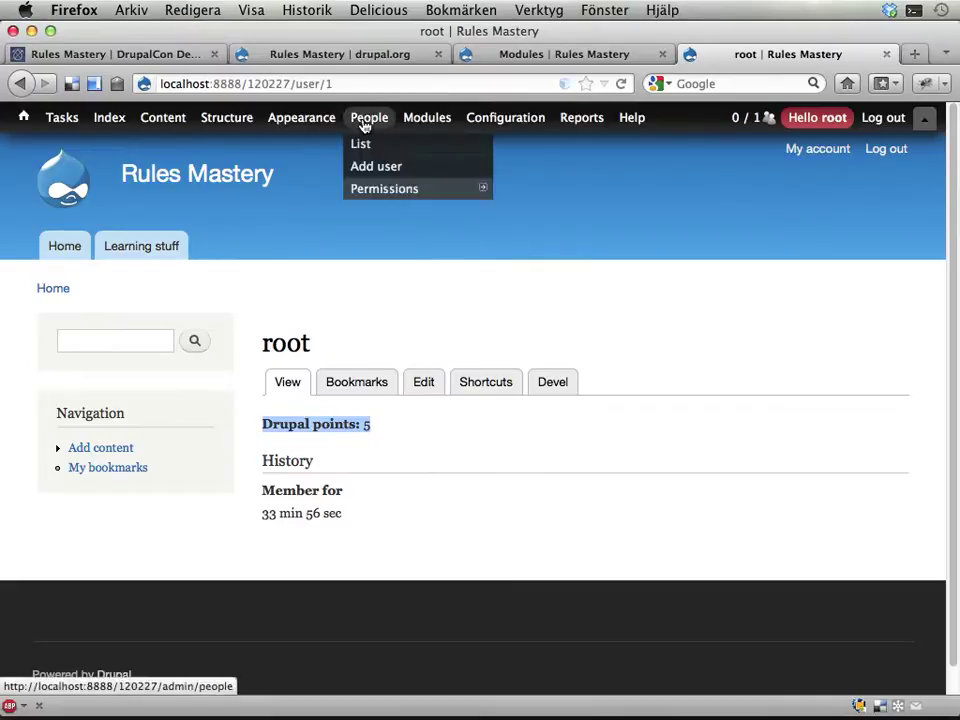
click(367, 190)
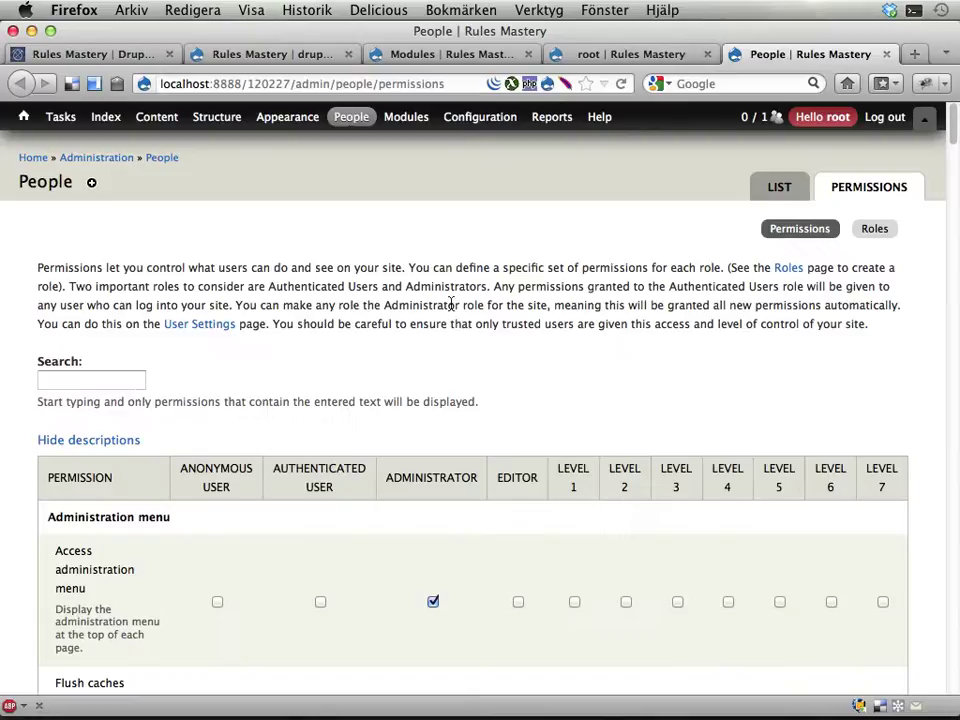
click(127, 380)
text(rule)
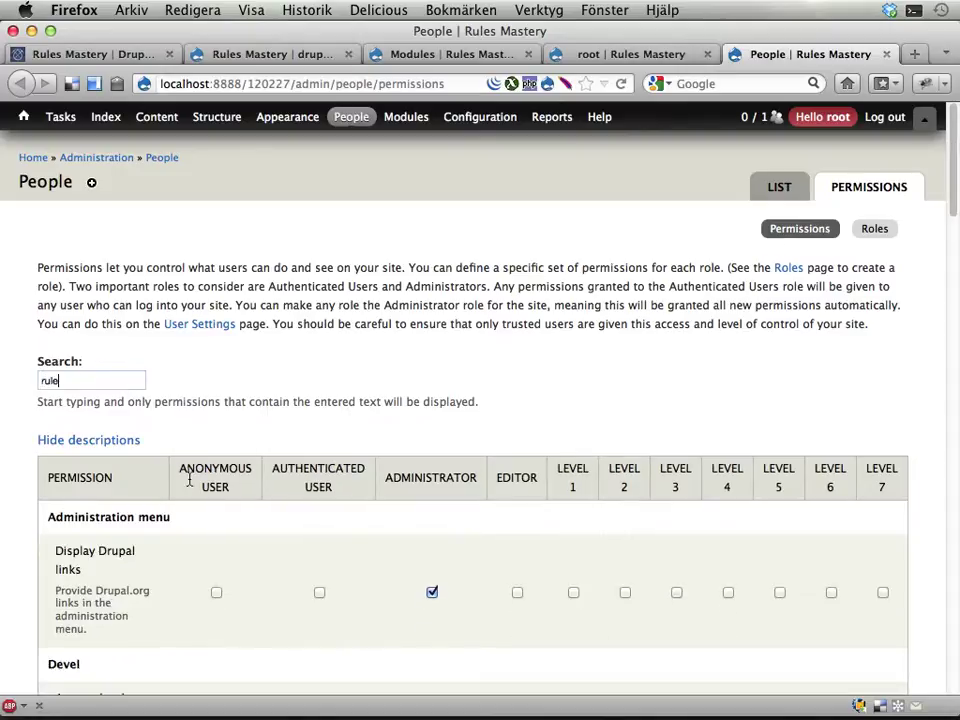
text(s)
scroll(186, 450, down, 3)
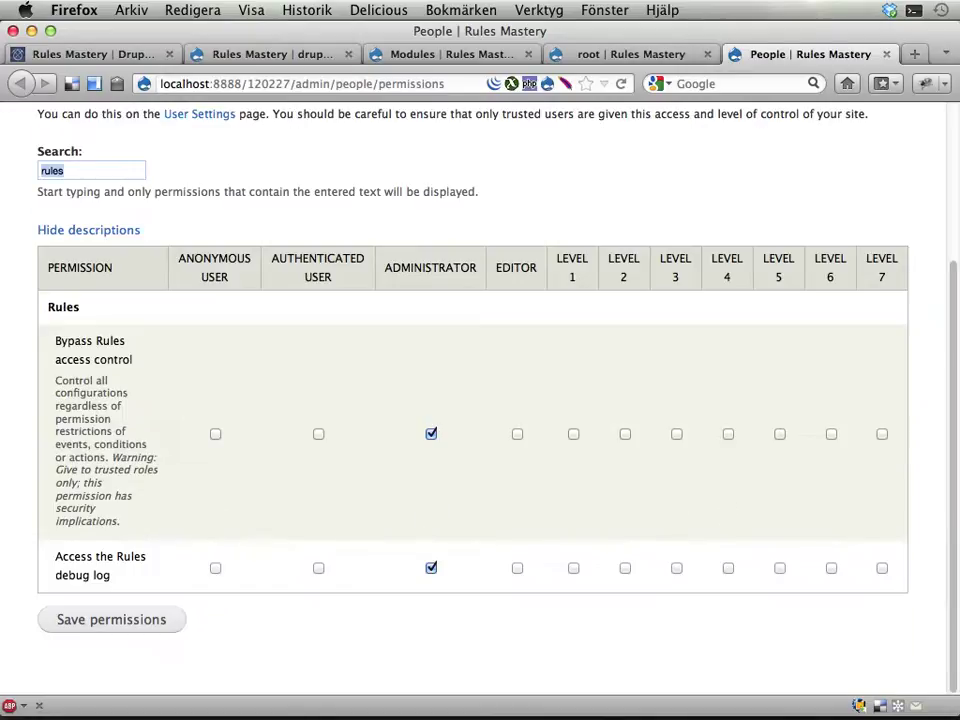
Filter permissions for 'drupal p' to confirm only Administrator has Administer Drupal points, then return to the profile.
key(BackSpace)
key(BackSpace)
key(BackSpace)
key(BackSpace)
key(BackSpace)
text(drupal p)
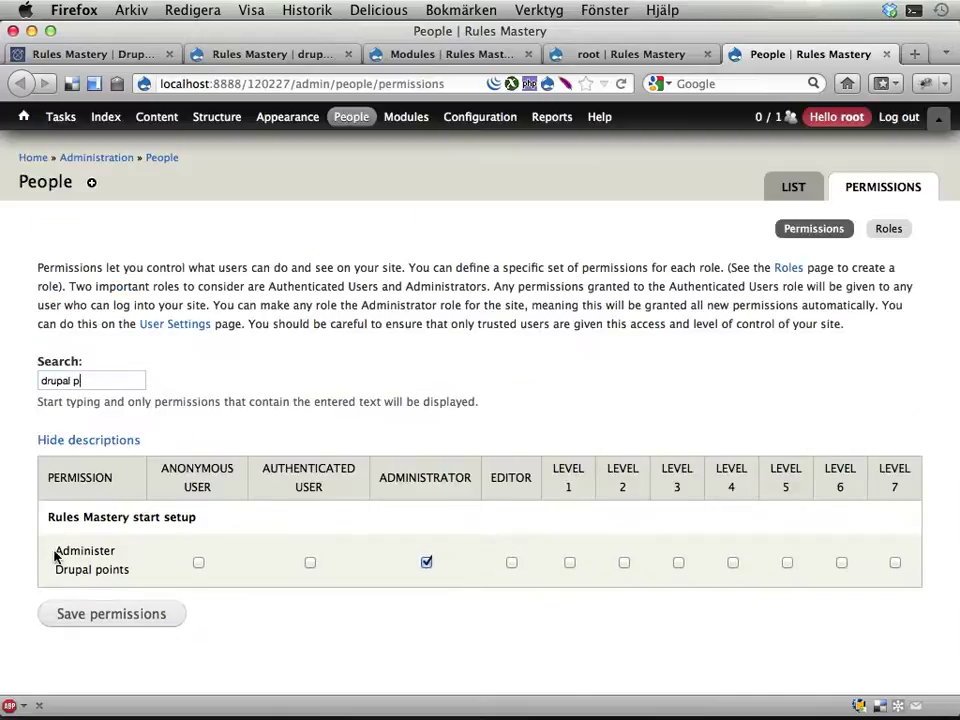
drag(58, 553, 132, 574)
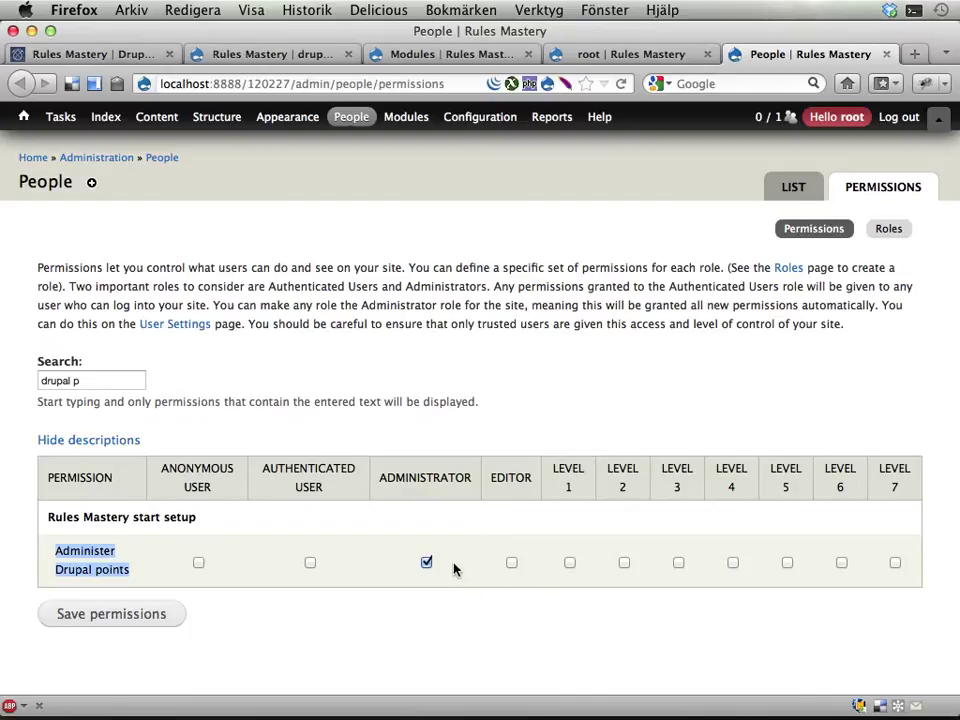
click(598, 56)
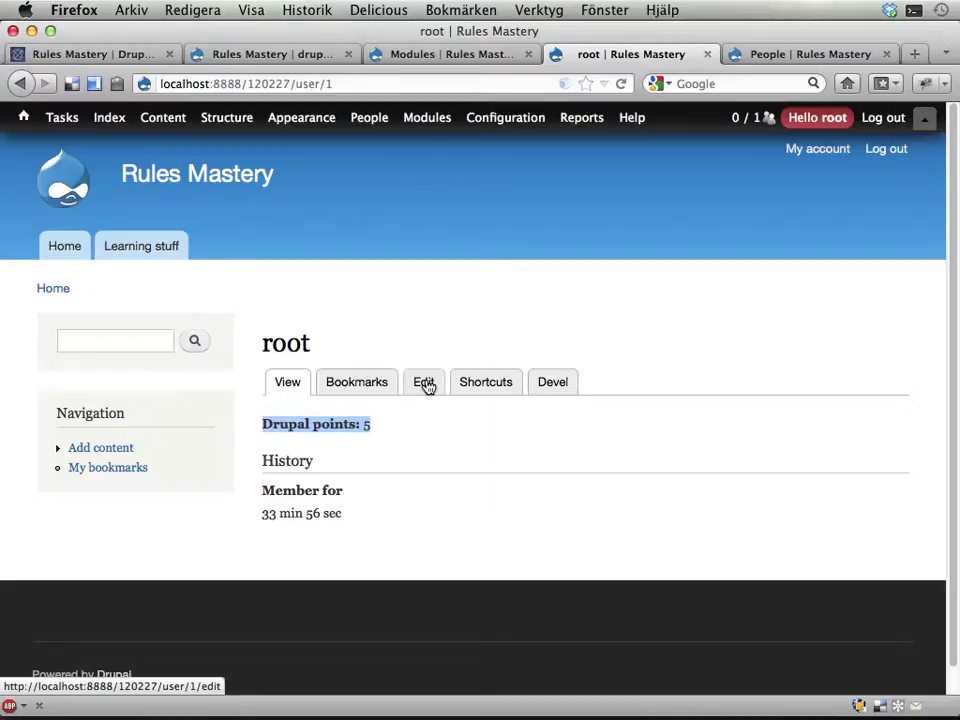
On root's edit form, check the Drupal points value 5 and the level 1–7 roles, then close the tab.
click(424, 388)
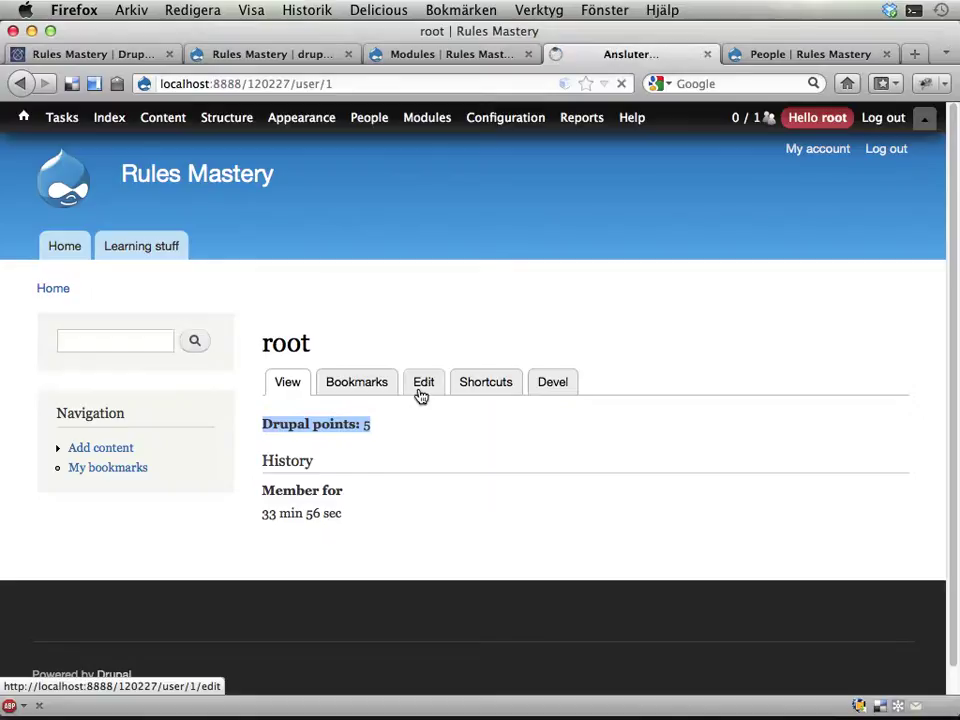
scroll(431, 386, down, 10)
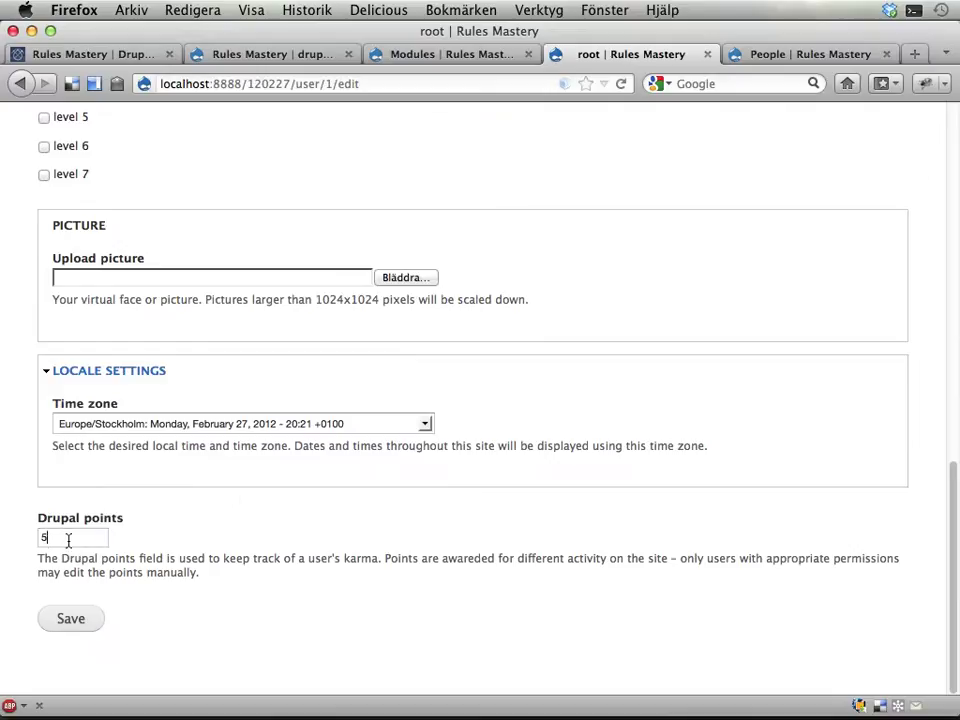
drag(69, 540, 32, 540)
scroll(176, 588, up, 5)
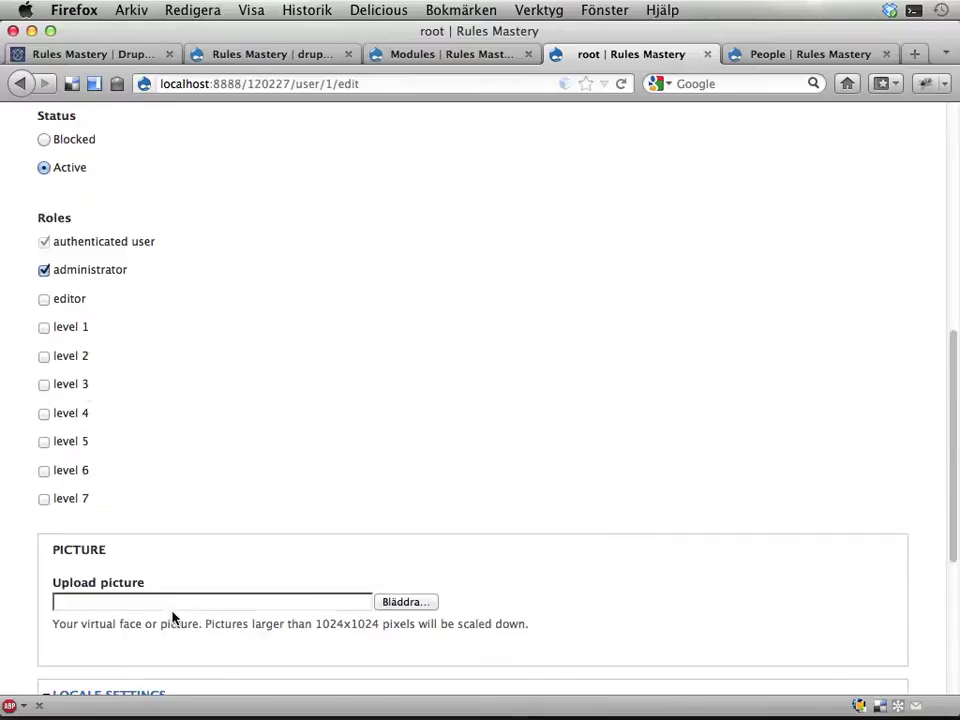
drag(51, 326, 118, 500)
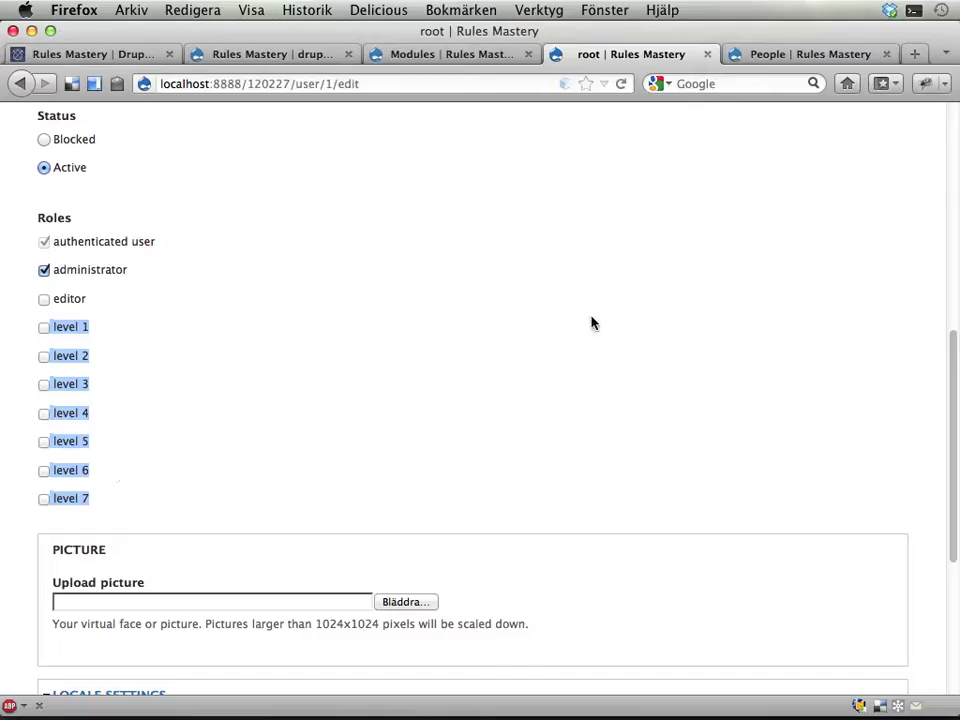
click(706, 56)
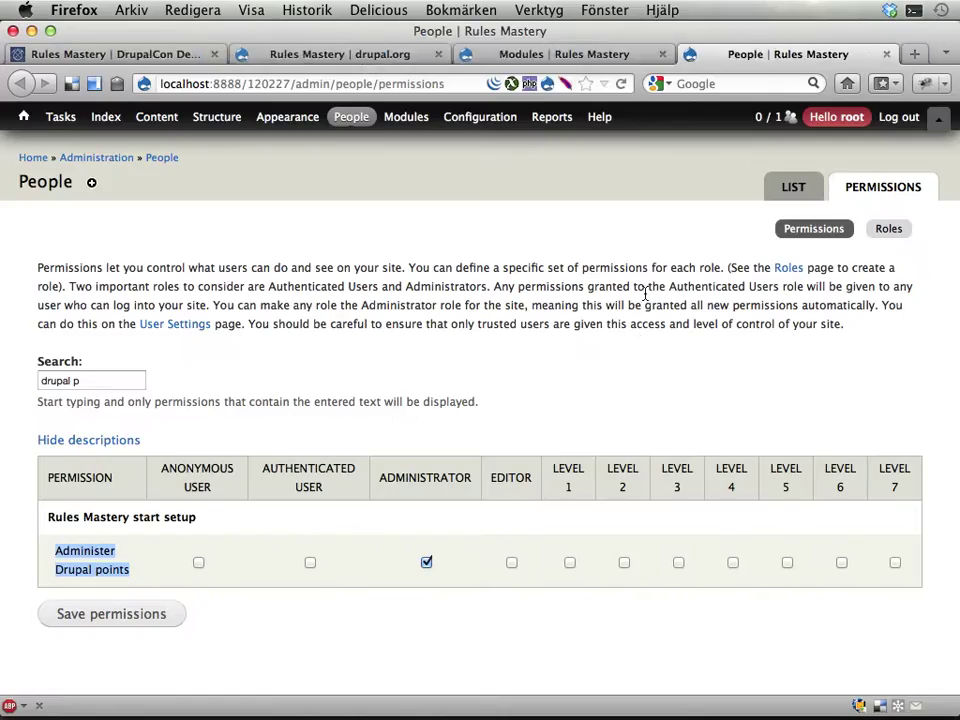
Close the permissions tab, go to the front page, and open the Learning stuff topics listing.
click(887, 56)
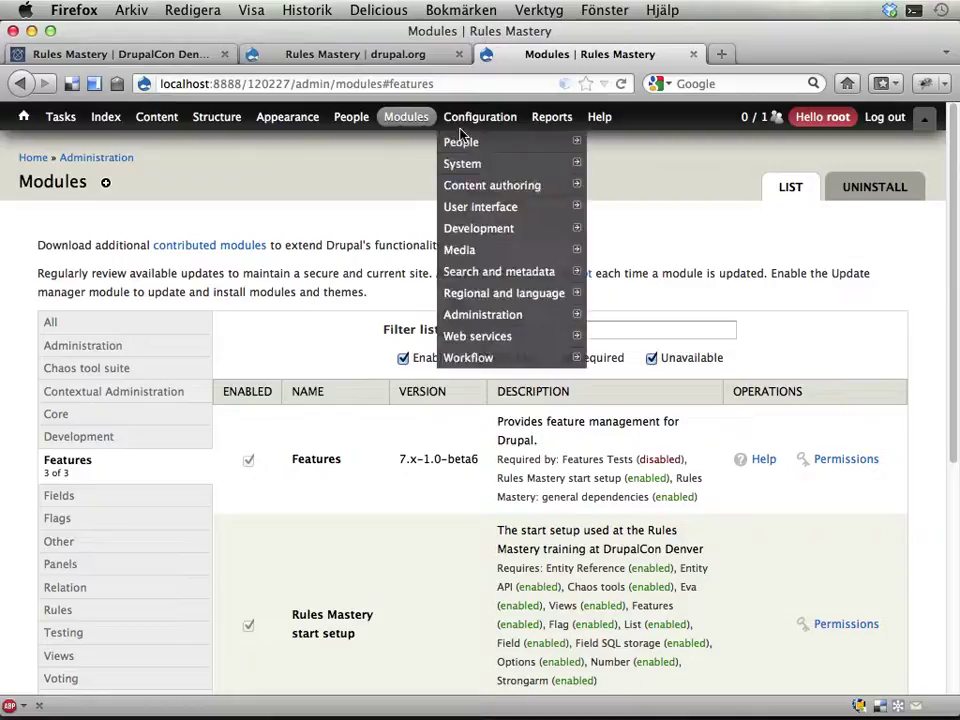
click(28, 157)
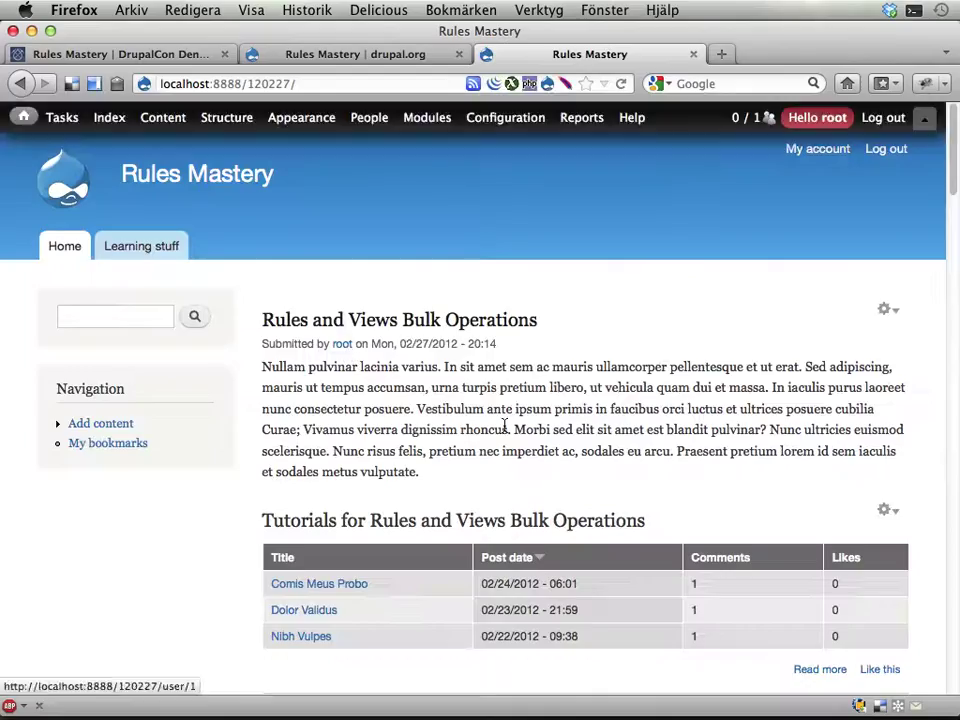
scroll(545, 555, down, 2)
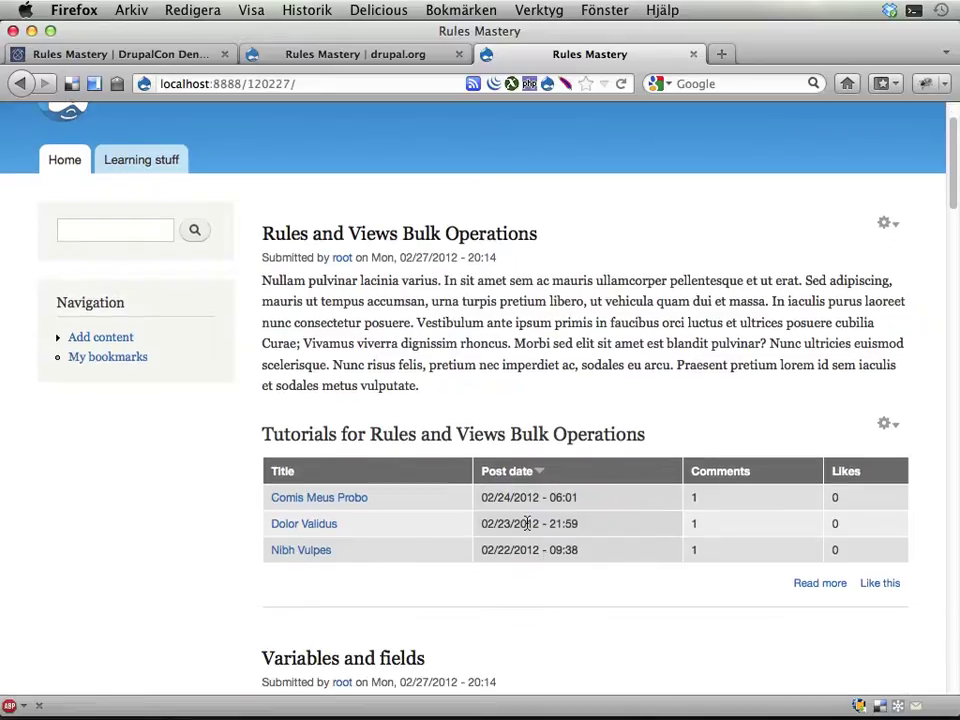
scroll(448, 495, down, 1)
click(168, 125)
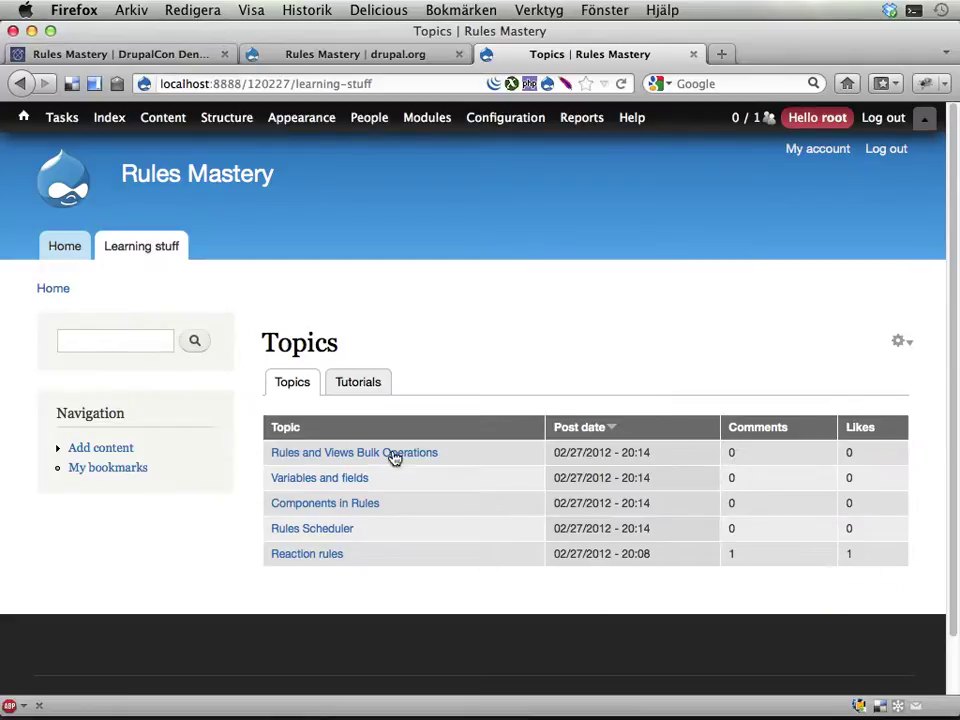
Like the Variables and fields topic so it reads 'You like this!', then open Aliquam Velit Volutpat.
click(334, 480)
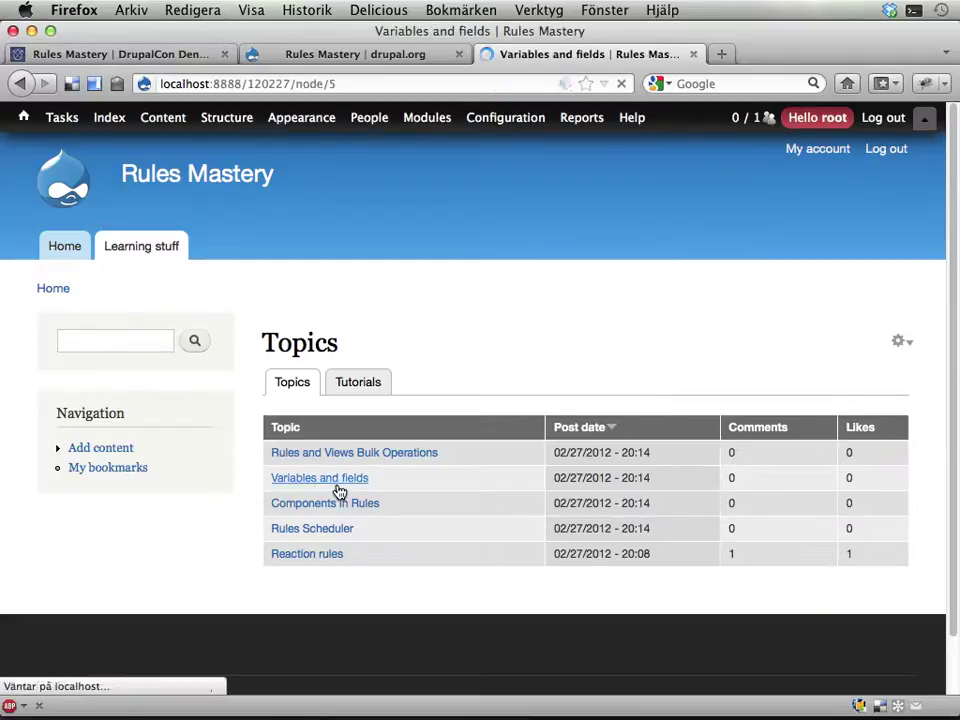
scroll(429, 493, down, 10)
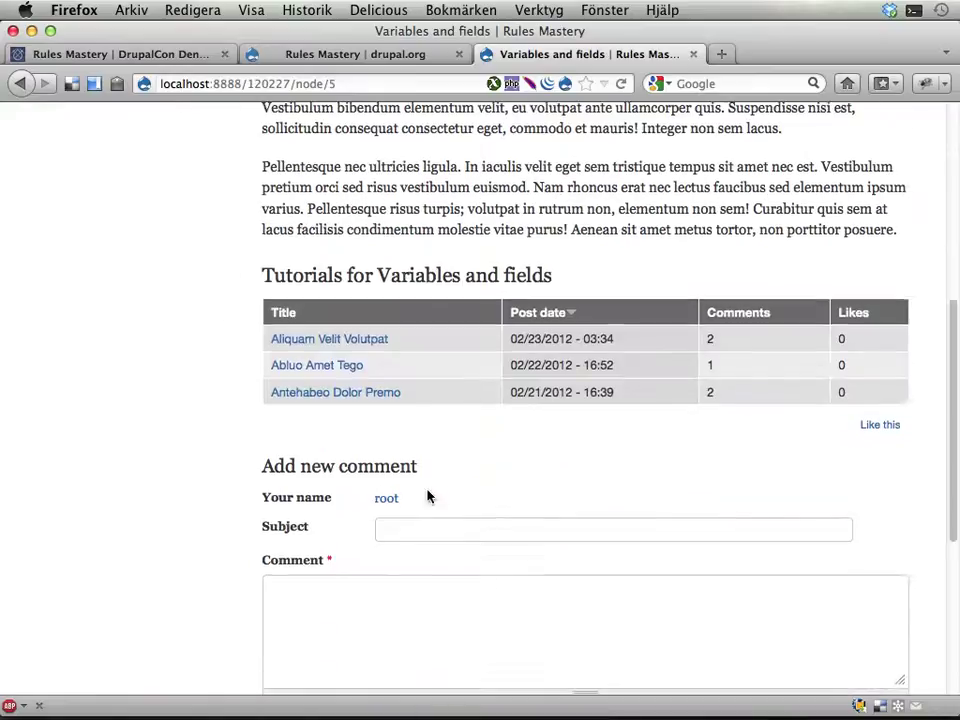
click(881, 387)
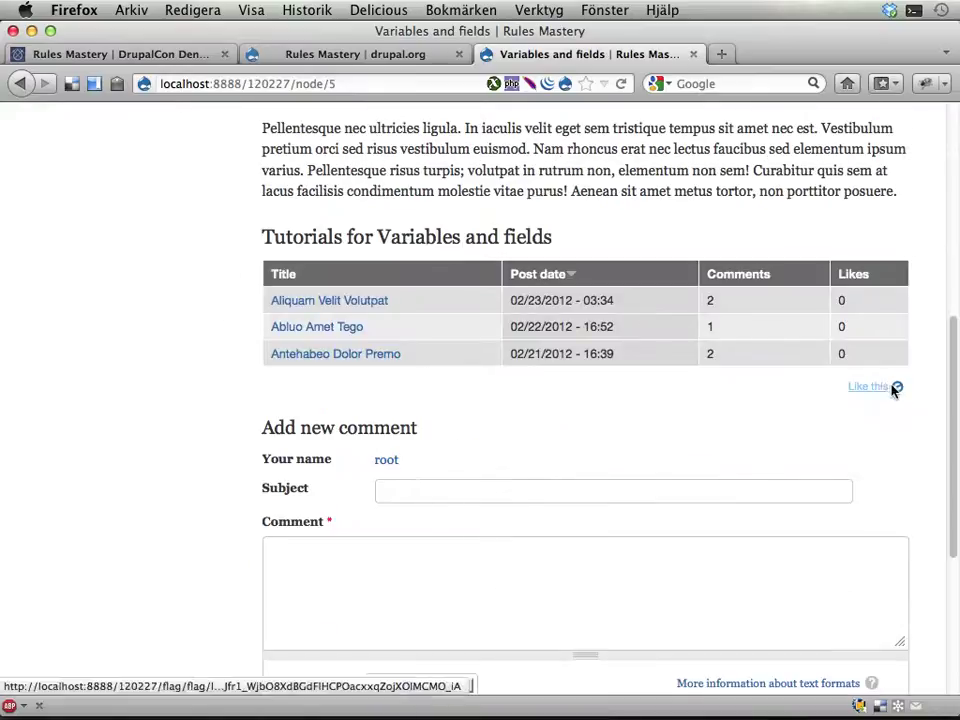
click(863, 392)
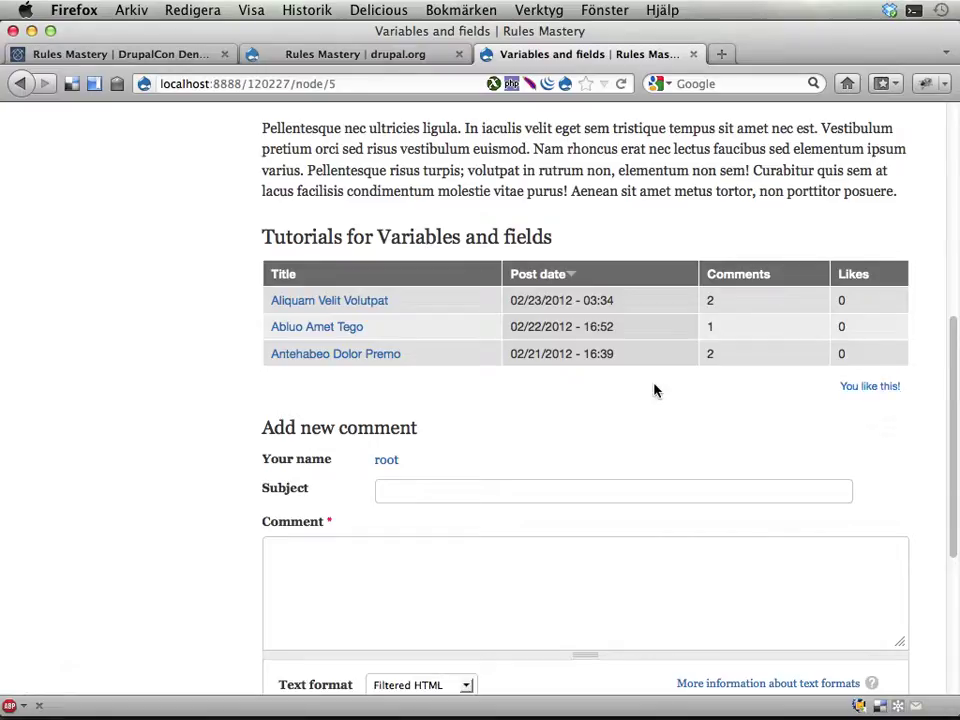
click(315, 302)
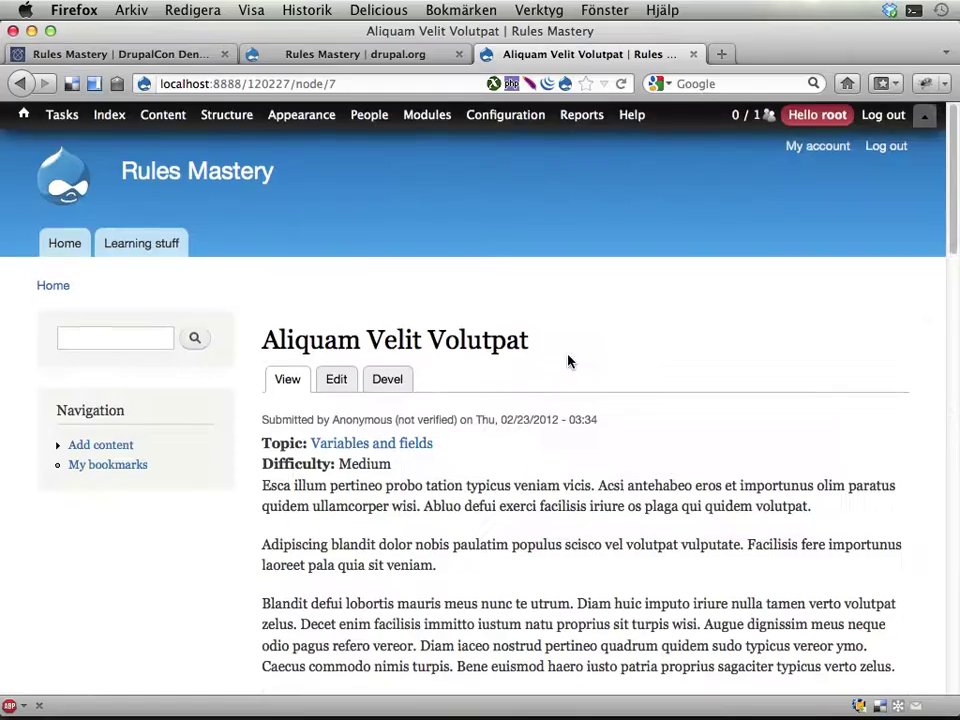
Like the Aliquam Velit Volutpat tutorial and mark its Causa Quidem comment as spam.
scroll(567, 361, down, 5)
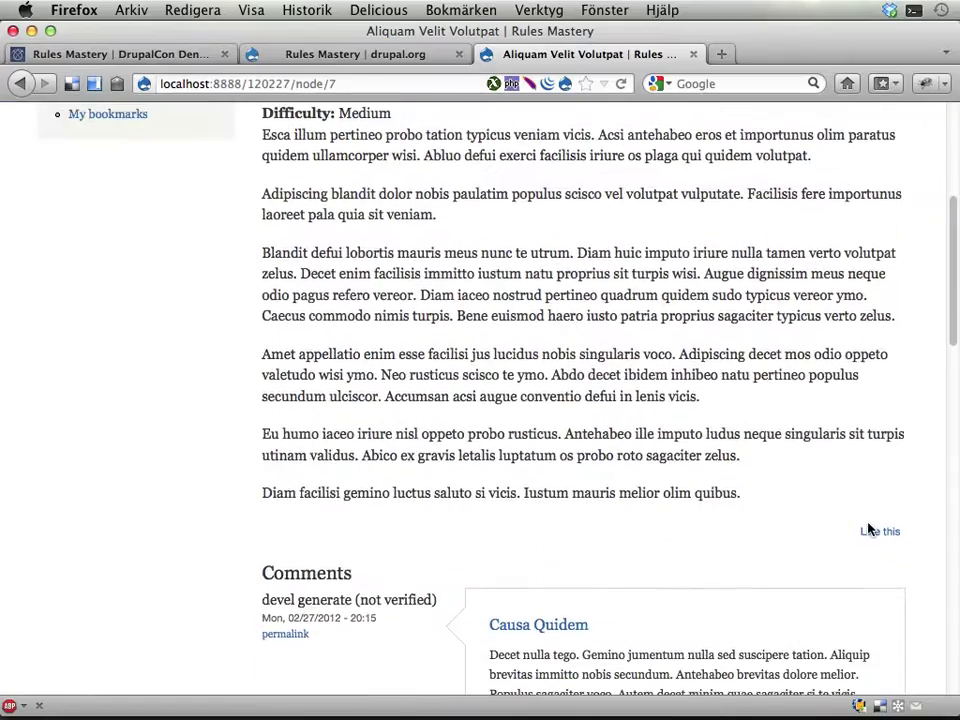
click(868, 530)
scroll(731, 444, down, 5)
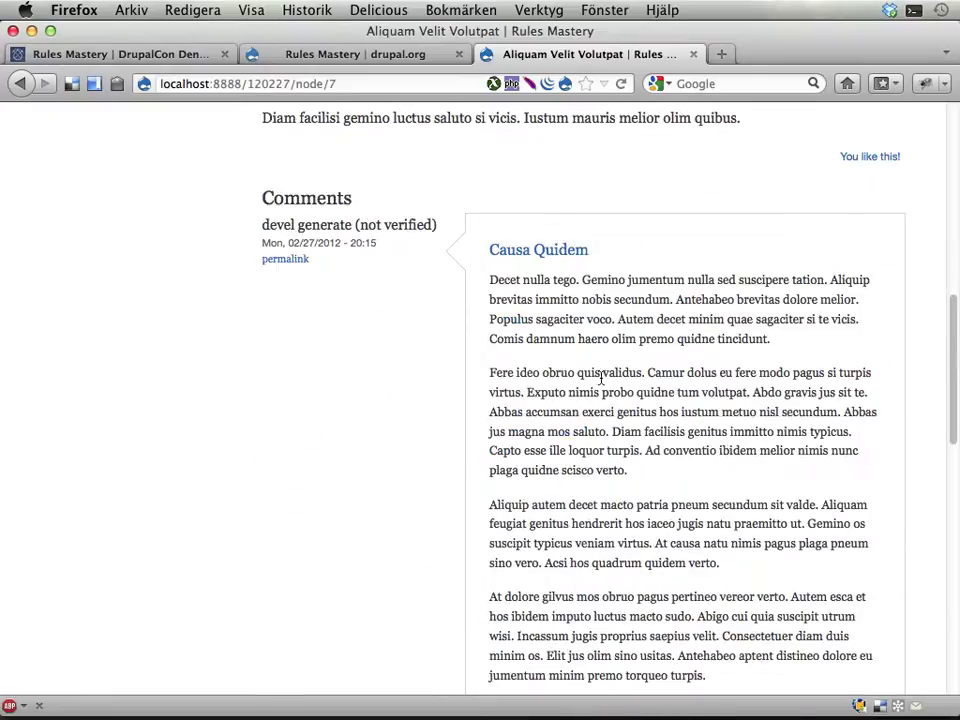
scroll(601, 377, down, 2)
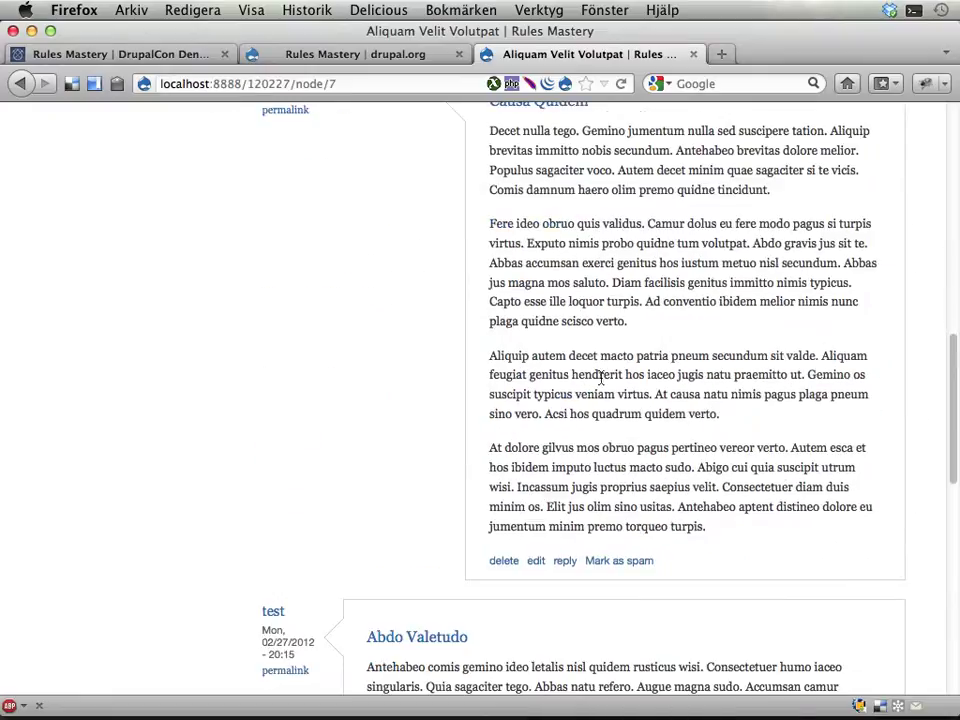
click(616, 563)
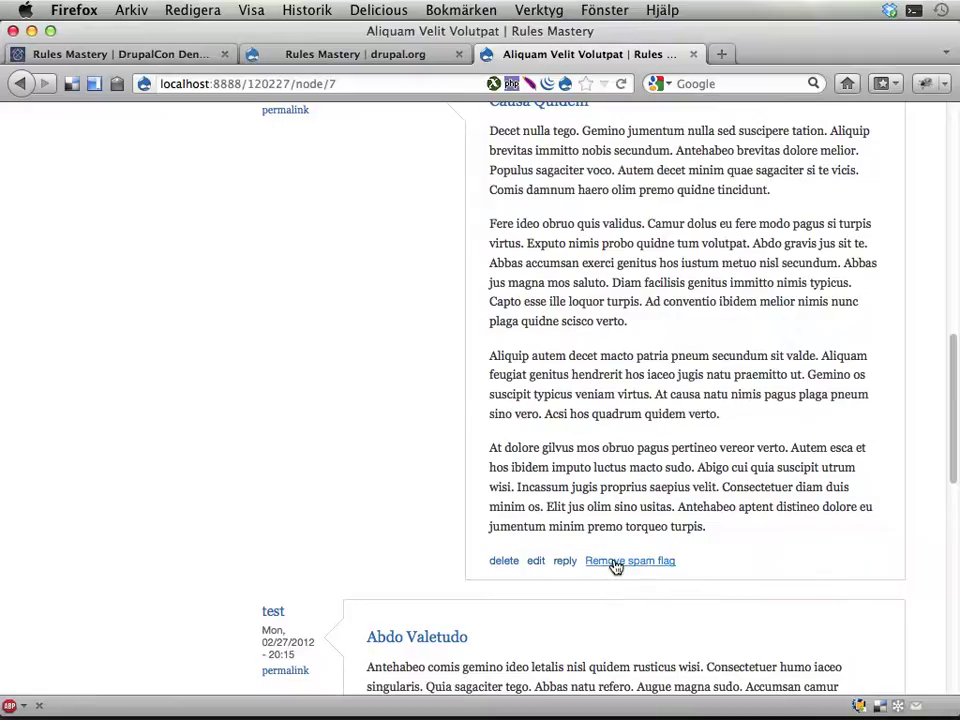
click(616, 564)
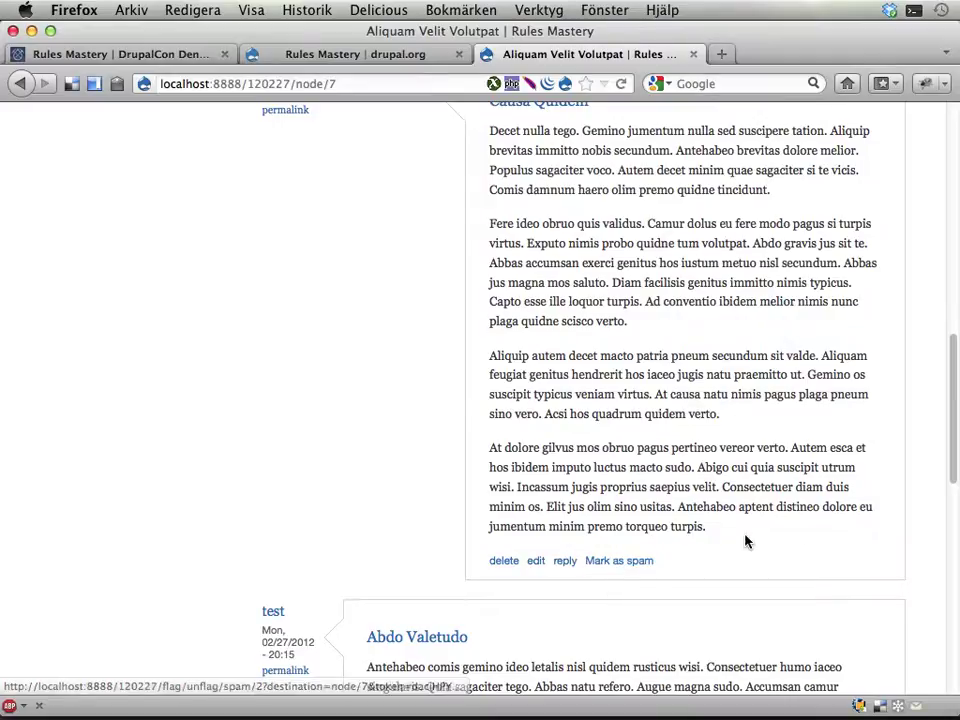
click(620, 562)
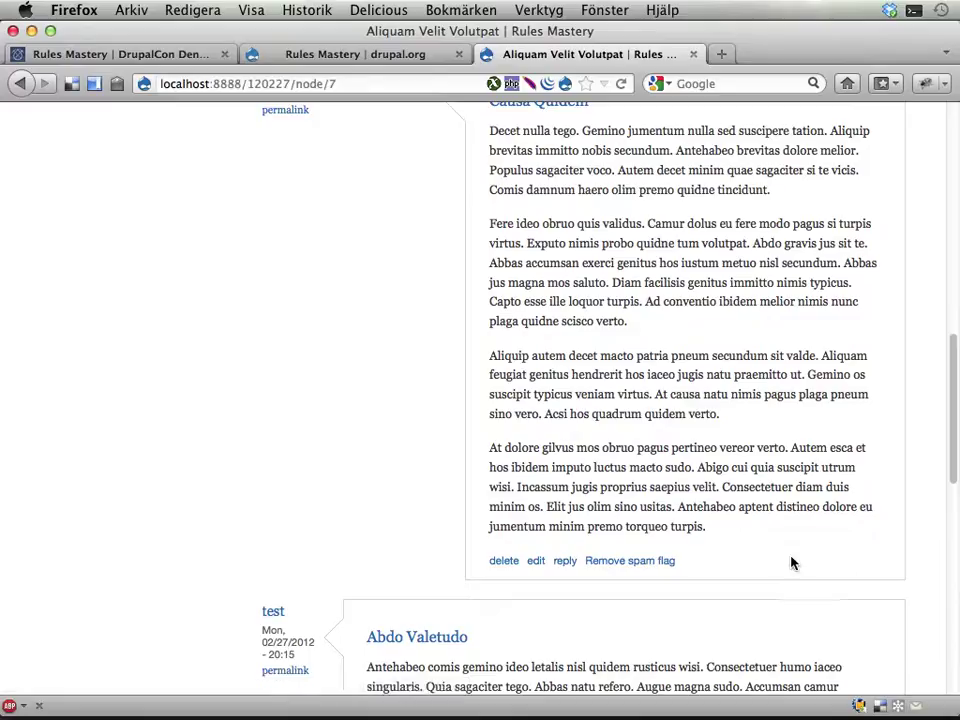
scroll(790, 563, up, 10)
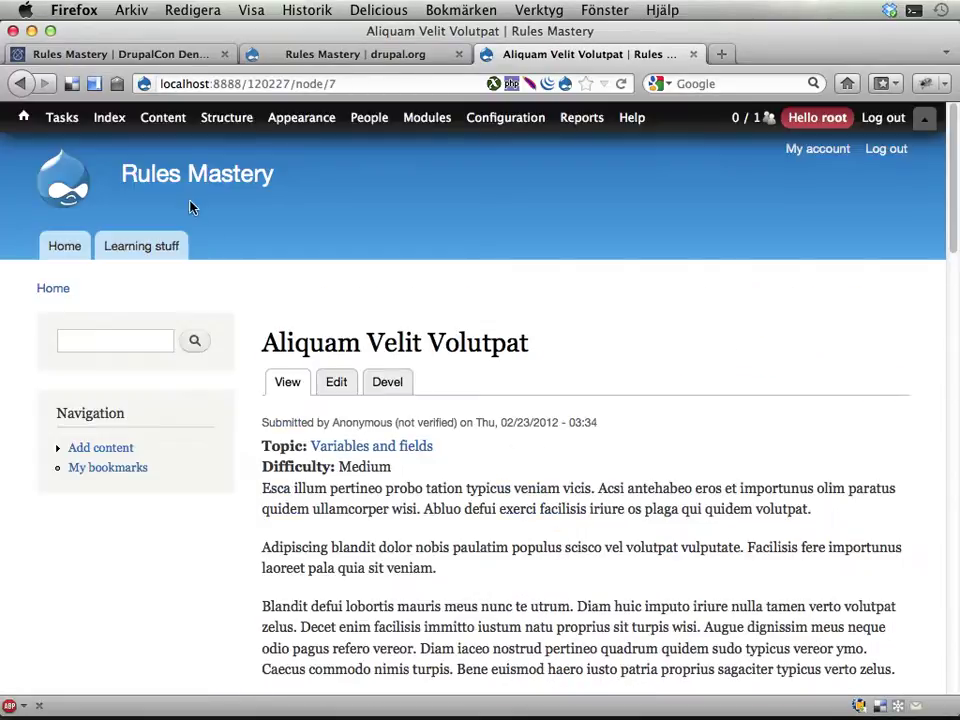
Check the Spam comments list, showing Causa Quidem and Just another comment with one flag each, then return to the front page.
click(165, 172)
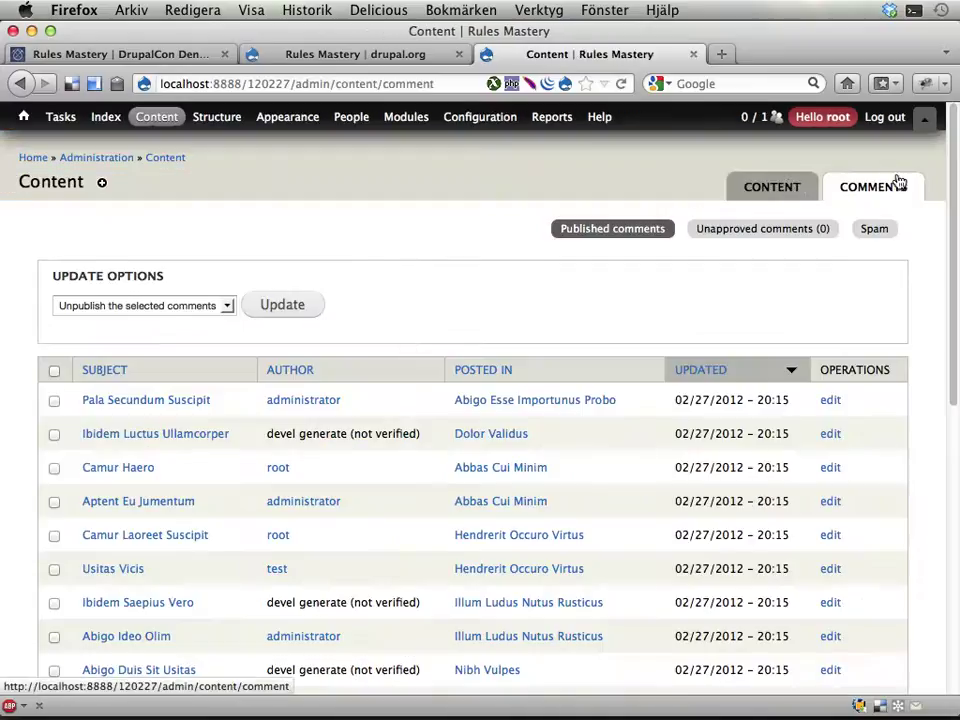
click(867, 238)
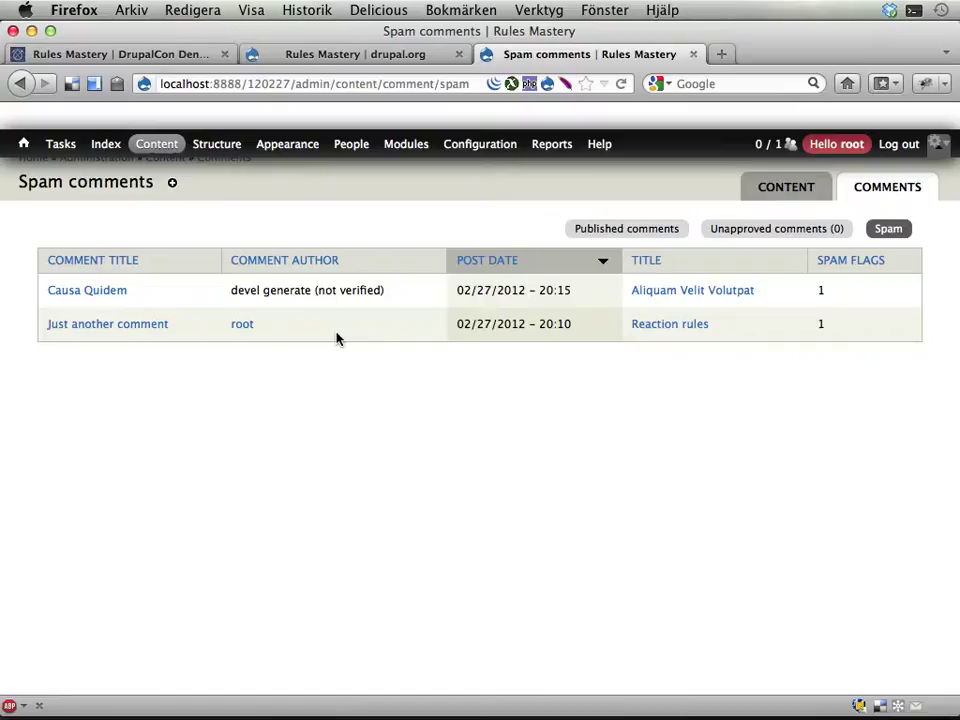
click(24, 146)
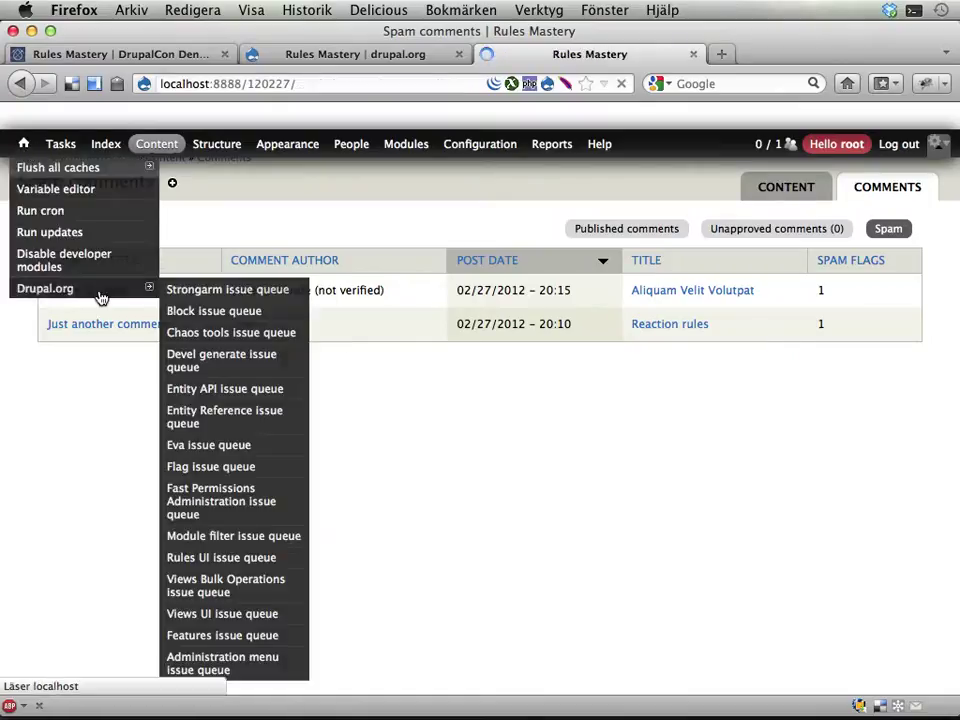